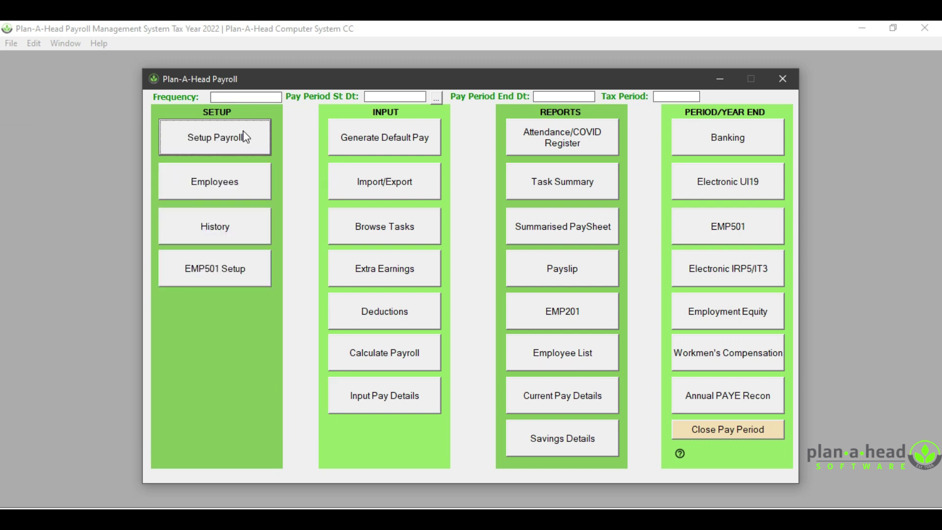
Open the payroll setup wizard and advance to its Frequency Pay Periods page.
{"action": "left_click", "coordinate": [245, 137]}
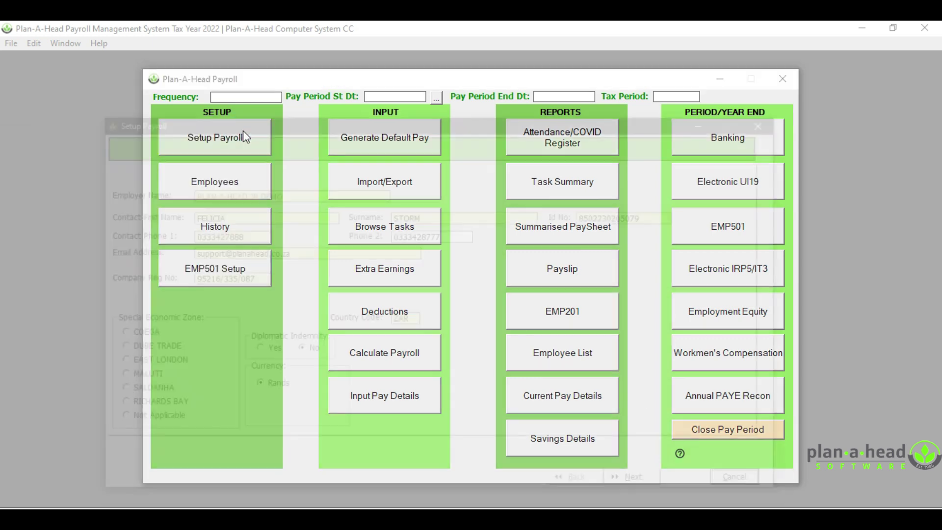
{"action": "left_click", "coordinate": [660, 484]}
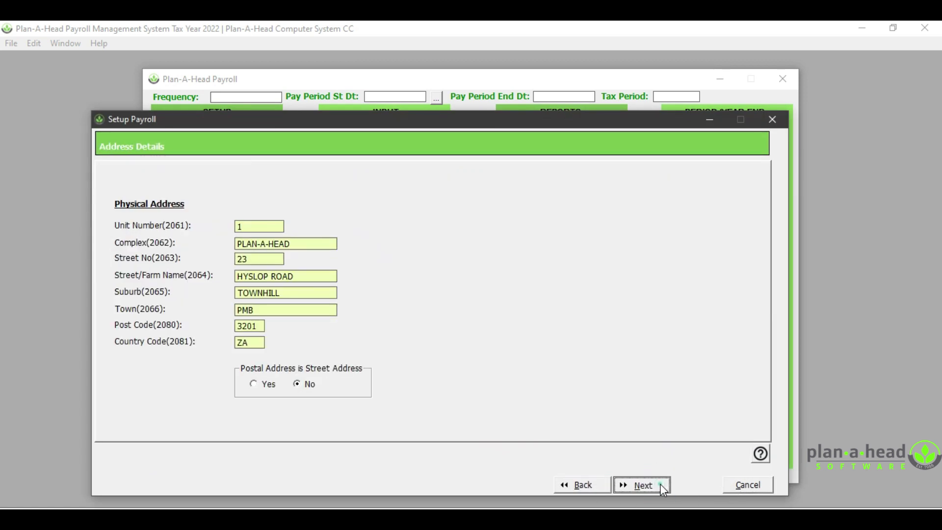
{"action": "left_click", "coordinate": [660, 483]}
{"action": "left_click", "coordinate": [660, 484]}
{"action": "left_click", "coordinate": [660, 484]}
{"action": "left_click", "coordinate": [660, 484]}
{"action": "left_click", "coordinate": [660, 484]}
{"action": "left_click", "coordinate": [660, 484]}
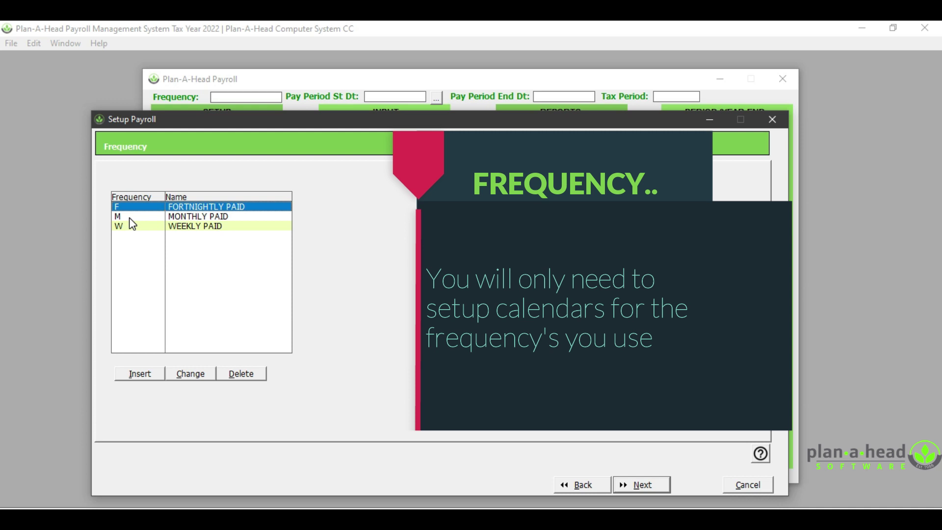
{"action": "left_click", "coordinate": [661, 488]}
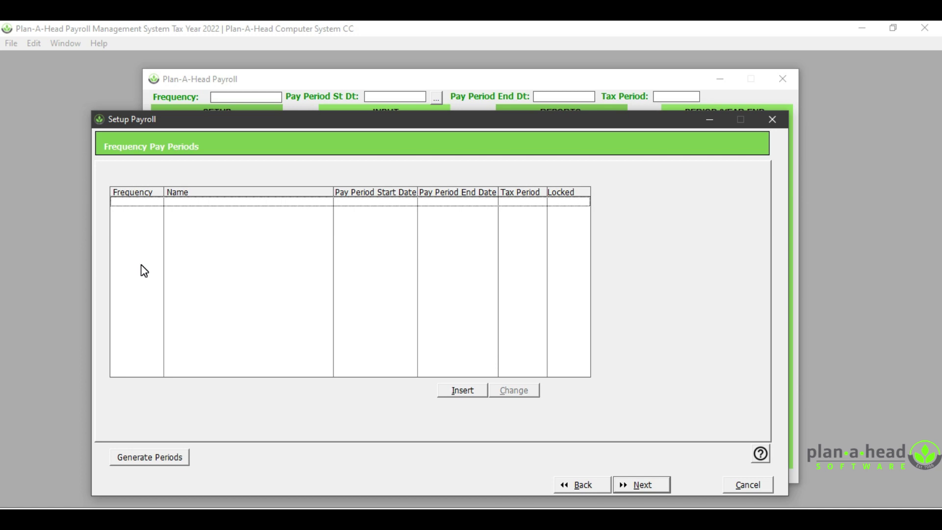
Generate pay periods for frequency M with start date 01/03/2021, tax year 2022 and monthly calculation.
{"action": "left_click", "coordinate": [127, 458]}
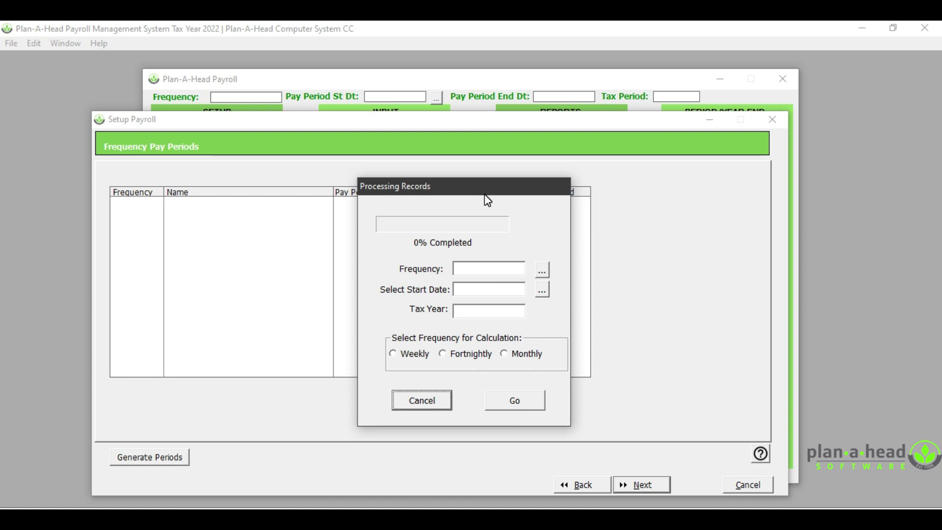
{"action": "left_click", "coordinate": [542, 271]}
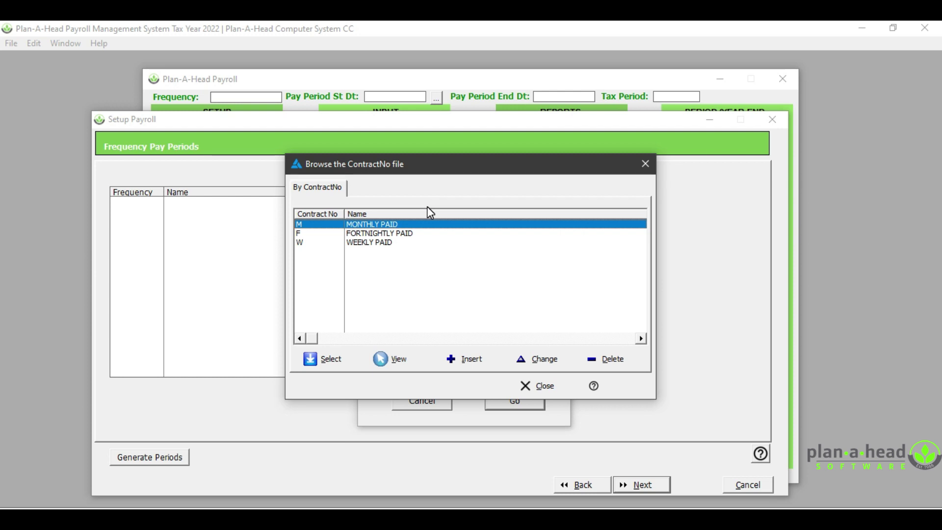
{"action": "left_click", "coordinate": [314, 360]}
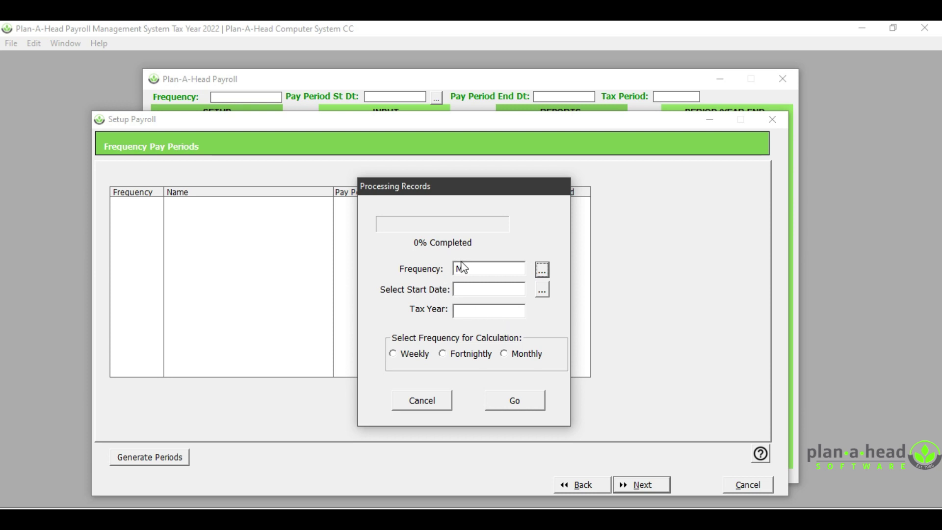
{"action": "left_click", "coordinate": [485, 288]}
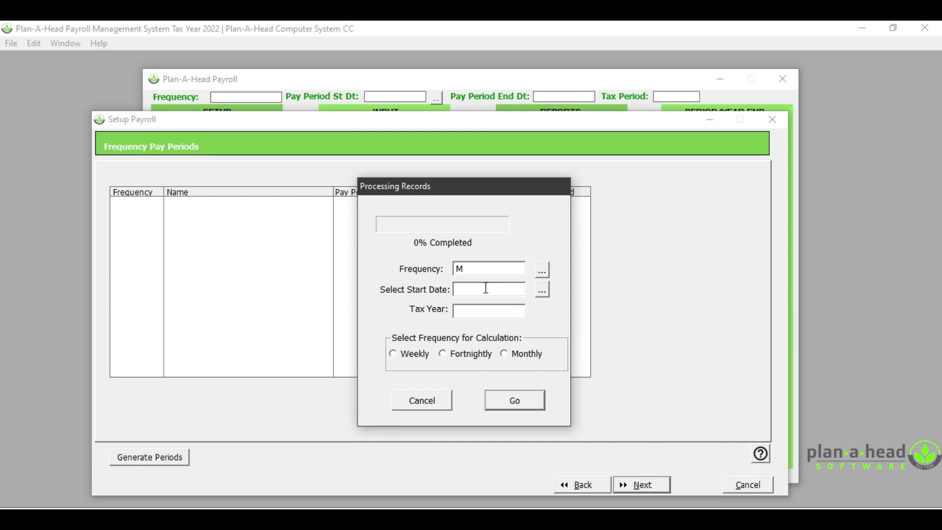
{"action": "type", "text": "01032021"}
{"action": "key", "text": "Tab"}
{"action": "left_click", "coordinate": [472, 317]}
{"action": "type", "text": "2022"}
{"action": "left_click", "coordinate": [507, 354]}
{"action": "left_click", "coordinate": [511, 405]}
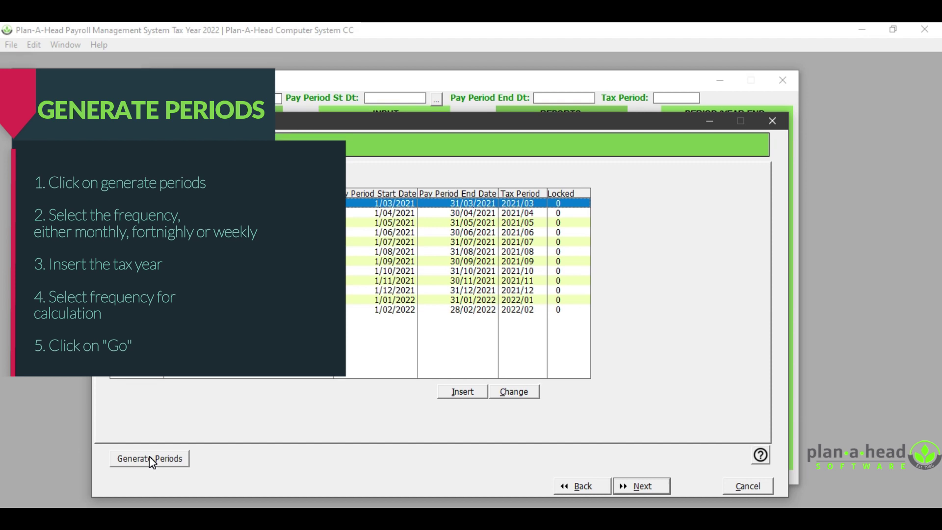
Generate pay periods for frequency F with start date 05/03/2021, tax year 2022 and fortnightly calculation.
{"action": "left_click", "coordinate": [151, 459]}
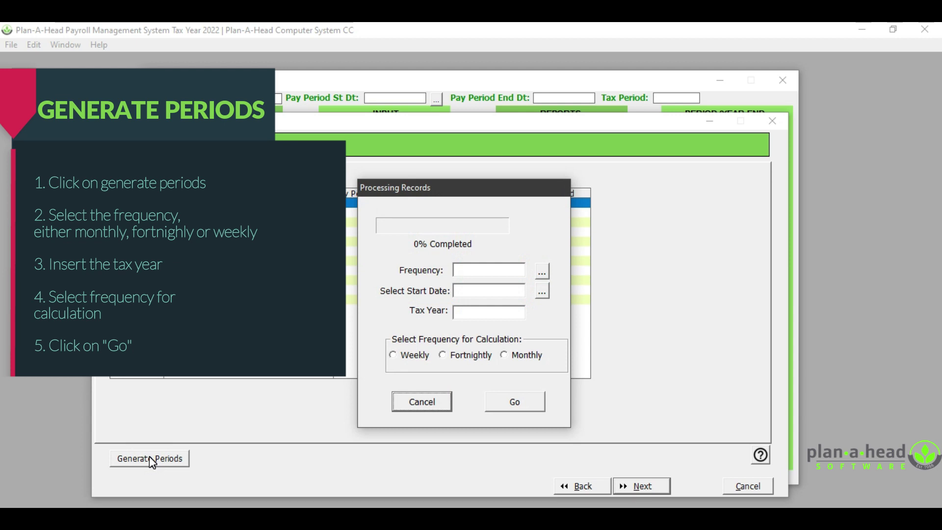
{"action": "left_click", "coordinate": [542, 271]}
{"action": "left_click", "coordinate": [354, 236]}
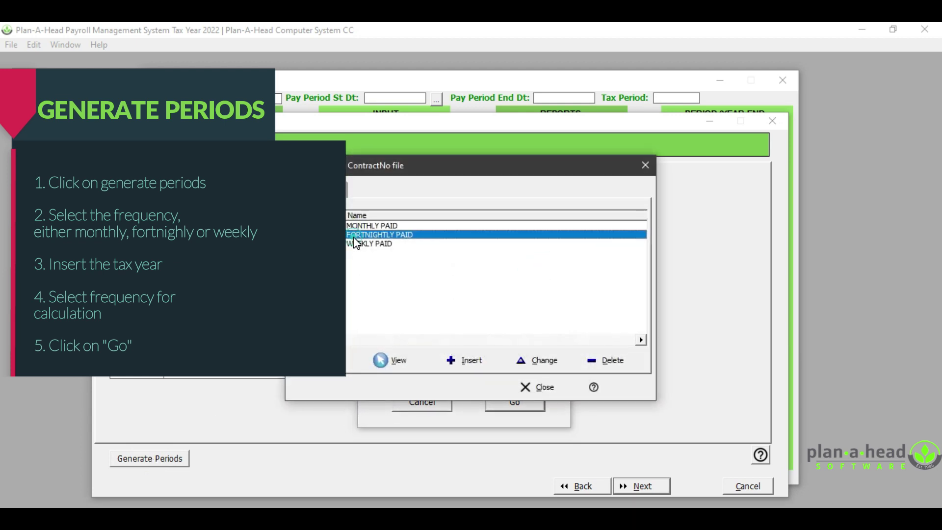
{"action": "left_click", "coordinate": [357, 360]}
{"action": "left_click", "coordinate": [474, 288]}
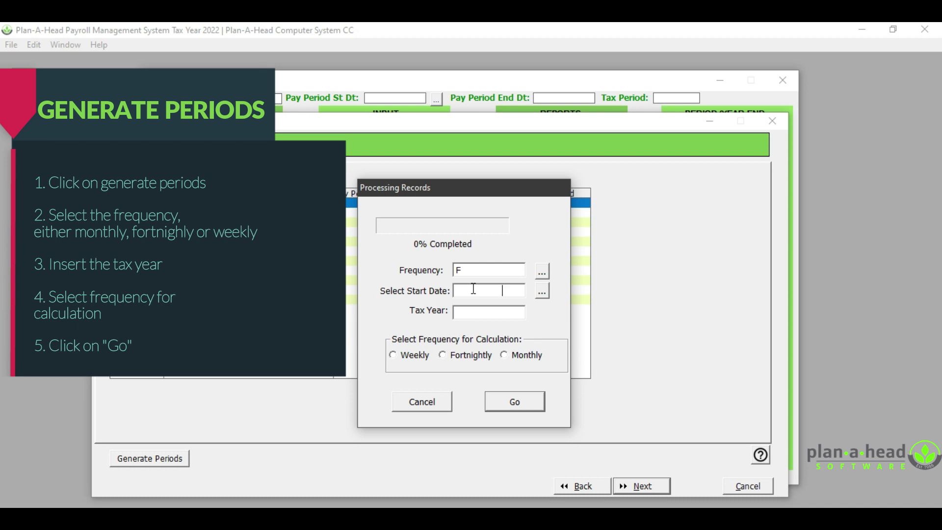
{"action": "type", "text": "05032021"}
{"action": "key", "text": "Tab"}
{"action": "left_click", "coordinate": [474, 314]}
{"action": "type", "text": "2022"}
{"action": "left_click", "coordinate": [470, 360]}
{"action": "left_click", "coordinate": [504, 407]}
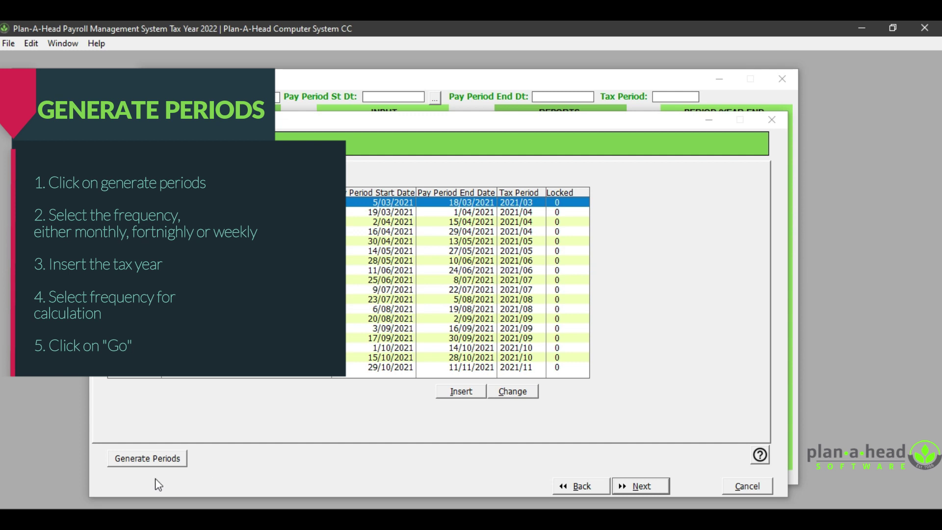
Generate pay periods for frequency W with start date 01/03/2021, tax year 2022 and weekly calculation.
{"action": "left_click", "coordinate": [141, 461]}
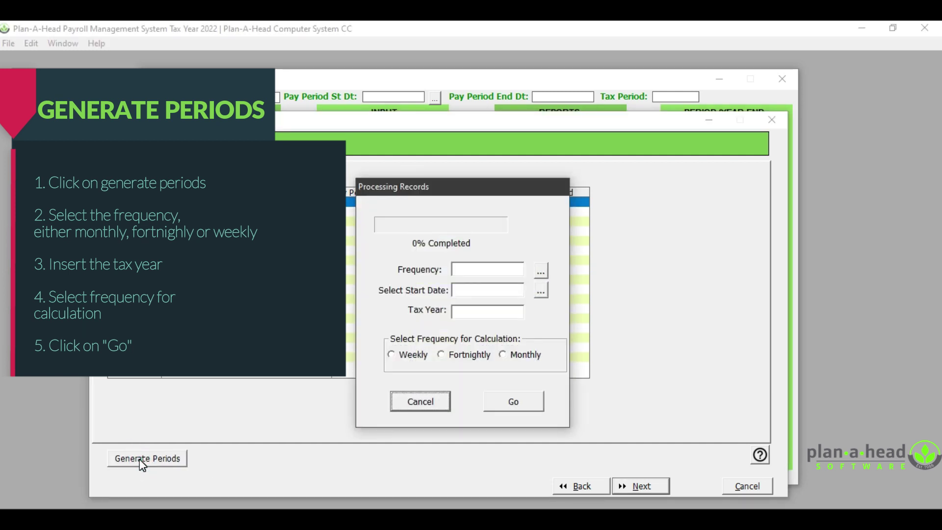
{"action": "left_click", "coordinate": [541, 271]}
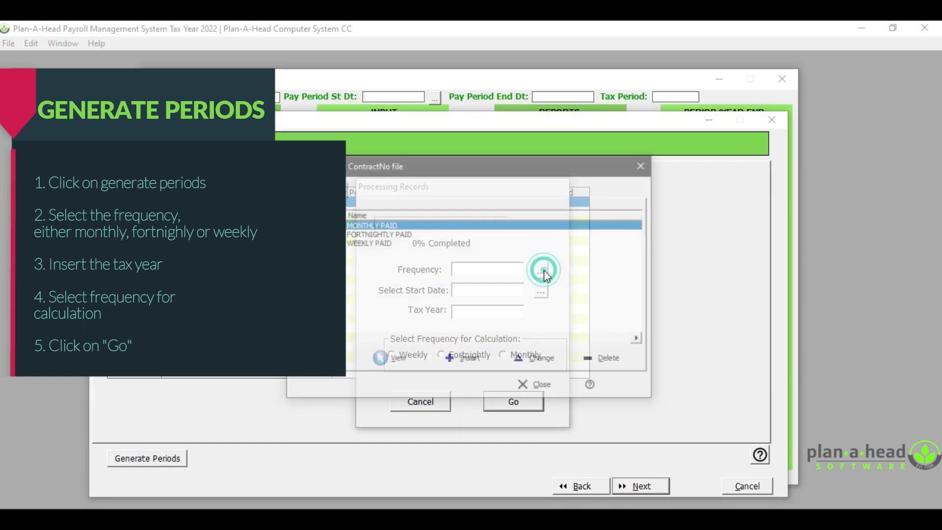
{"action": "left_click", "coordinate": [348, 243]}
{"action": "double_click", "coordinate": [368, 243]}
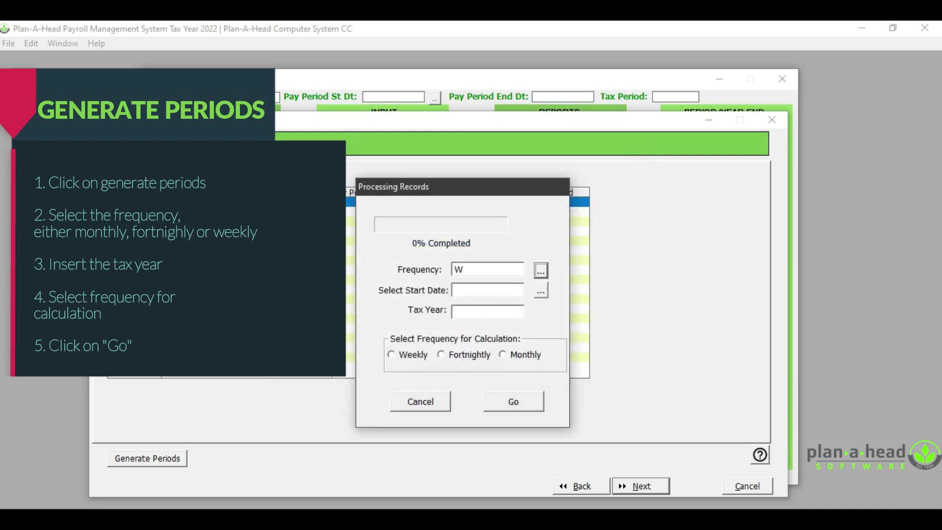
{"action": "left_click", "coordinate": [460, 290]}
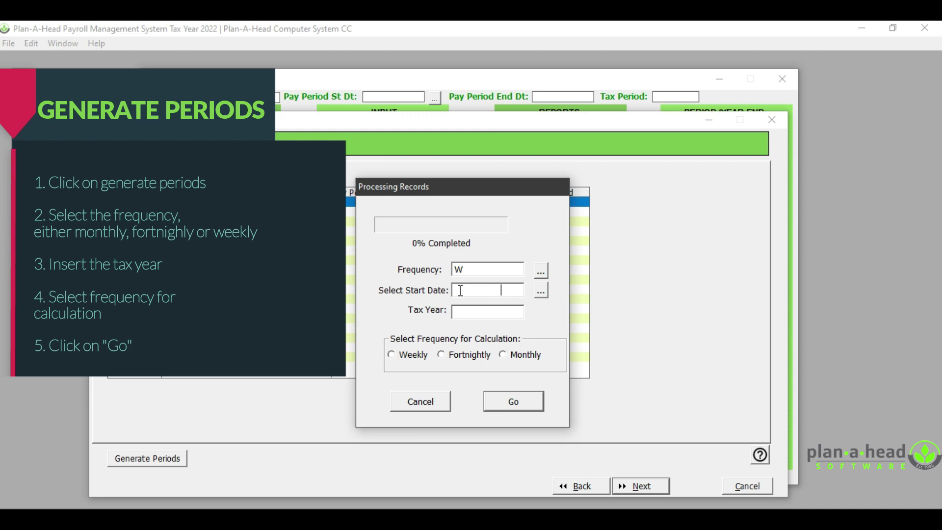
{"action": "type", "text": "01032021"}
{"action": "key", "text": "Tab"}
{"action": "left_click", "coordinate": [471, 309]}
{"action": "type", "text": "2021"}
{"action": "key", "text": "BackSpace"}
{"action": "type", "text": "2"}
{"action": "left_click", "coordinate": [402, 355]}
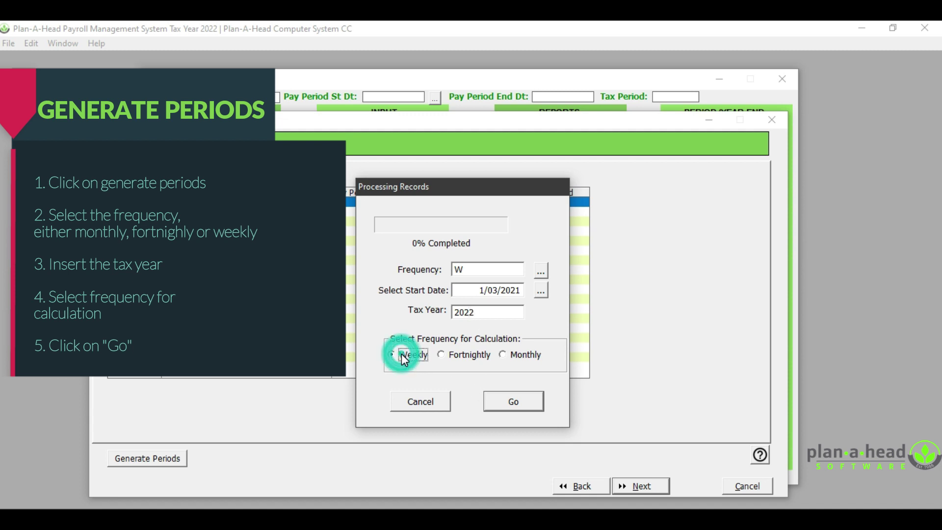
{"action": "left_click", "coordinate": [511, 400]}
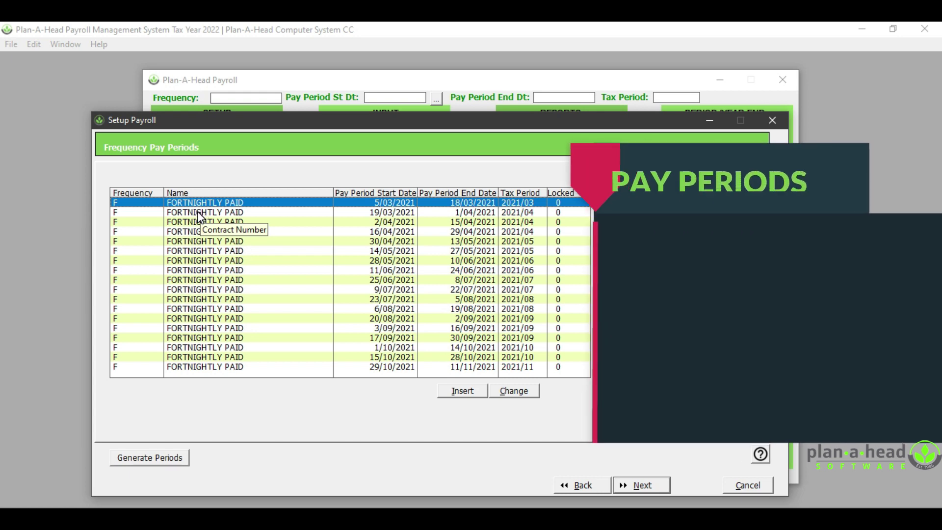
Review the generated fortnightly, monthly and weekly pay periods in the list, checking their start dates, end dates and tax periods.
{"action": "key", "text": "Down"}
{"action": "key", "text": "Down"}
{"action": "key", "text": "Down"}
{"action": "key", "text": "Down"}
{"action": "key", "text": "Down"}
{"action": "key", "text": "Down"}
{"action": "key", "text": "Down"}
{"action": "key", "text": "Down"}
{"action": "key", "text": "Down"}
{"action": "key", "text": "Down"}
{"action": "key", "text": "Down"}
{"action": "key", "text": "Down"}
{"action": "key", "text": "Down"}
{"action": "key", "text": "Down"}
{"action": "key", "text": "Down"}
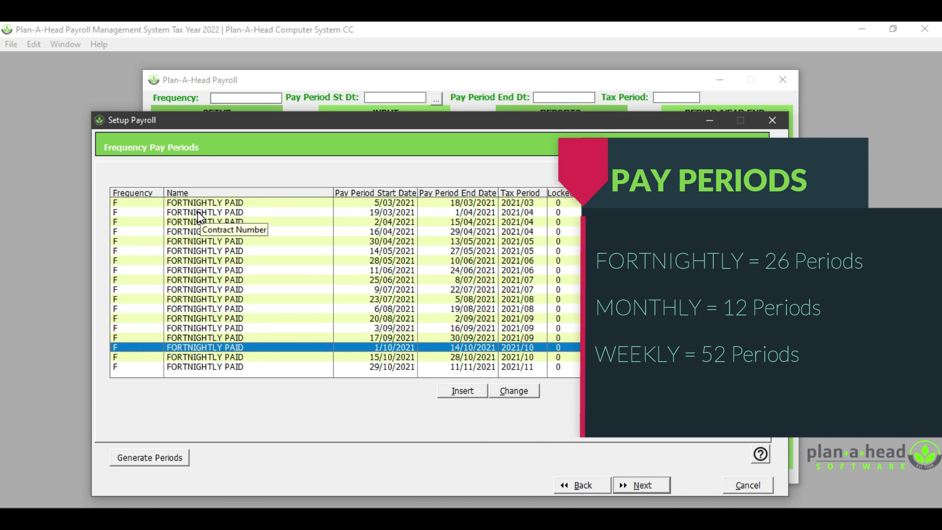
{"action": "key", "text": "Down"}
{"action": "key", "text": "Down"}
{"action": "key", "text": "Down"}
{"action": "key", "text": "Down"}
{"action": "key", "text": "Down"}
{"action": "key", "text": "Down"}
{"action": "key", "text": "Down"}
{"action": "key", "text": "Down"}
{"action": "key", "text": "Down"}
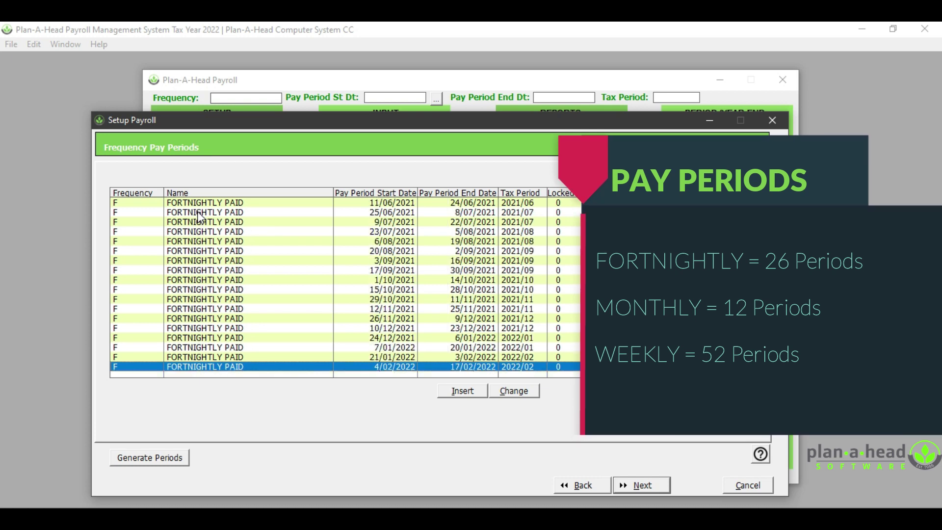
{"action": "key", "text": "Down"}
{"action": "key", "text": "Down"}
{"action": "key", "text": "Down"}
{"action": "key", "text": "Down"}
{"action": "key", "text": "Down"}
{"action": "key", "text": "Down"}
{"action": "key", "text": "Down"}
{"action": "key", "text": "Down"}
{"action": "key", "text": "Down"}
{"action": "key", "text": "Down"}
{"action": "key", "text": "Down"}
{"action": "key", "text": "Down"}
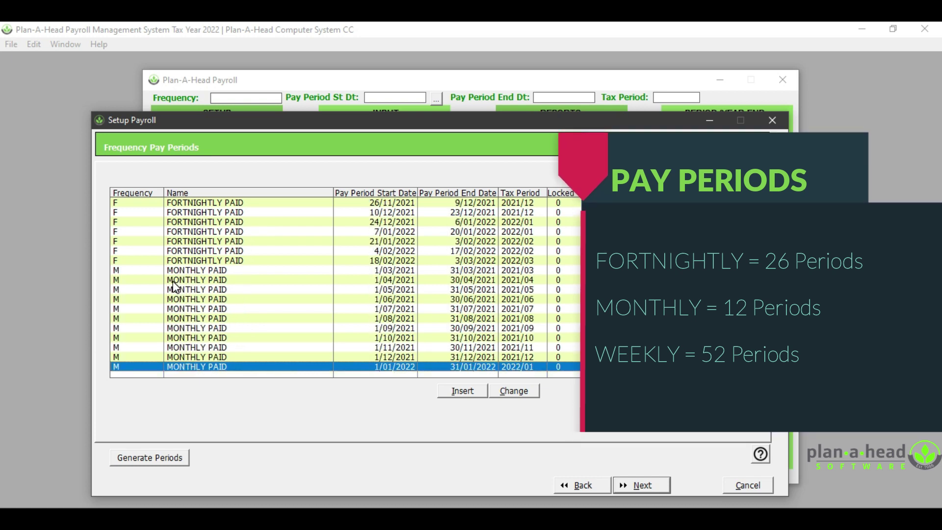
{"action": "left_click", "coordinate": [173, 282]}
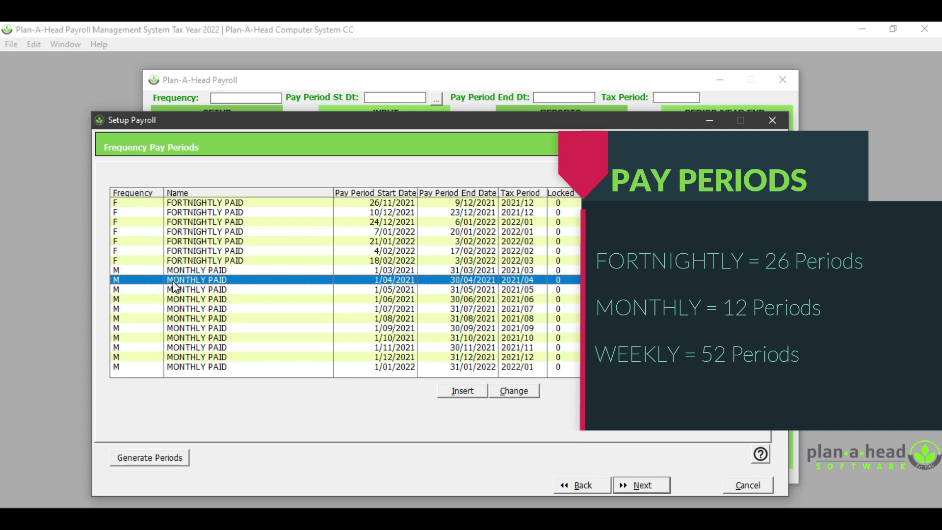
{"action": "key", "text": "Down"}
{"action": "key", "text": "Down"}
{"action": "key", "text": "Down"}
{"action": "key", "text": "Down"}
{"action": "key", "text": "Down"}
{"action": "key", "text": "Down"}
{"action": "key", "text": "Down"}
{"action": "key", "text": "Down"}
{"action": "key", "text": "Down"}
{"action": "key", "text": "Down"}
{"action": "key", "text": "Down"}
{"action": "key", "text": "Down"}
{"action": "key", "text": "Down"}
{"action": "key", "text": "Down"}
{"action": "key", "text": "Down"}
{"action": "key", "text": "Down"}
{"action": "key", "text": "Down"}
{"action": "key", "text": "Down"}
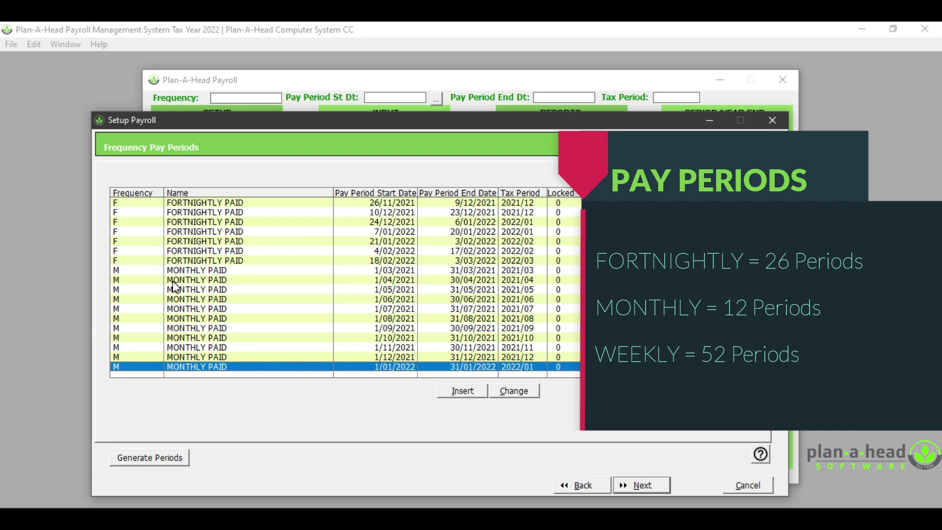
{"action": "left_click", "coordinate": [165, 318]}
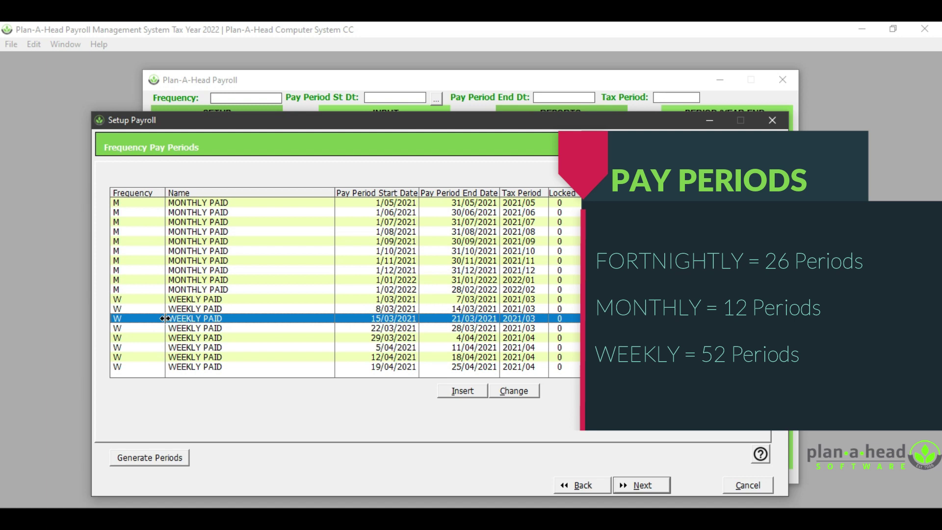
Close the payroll setup wizard and open the employee file.
{"action": "left_click", "coordinate": [741, 94]}
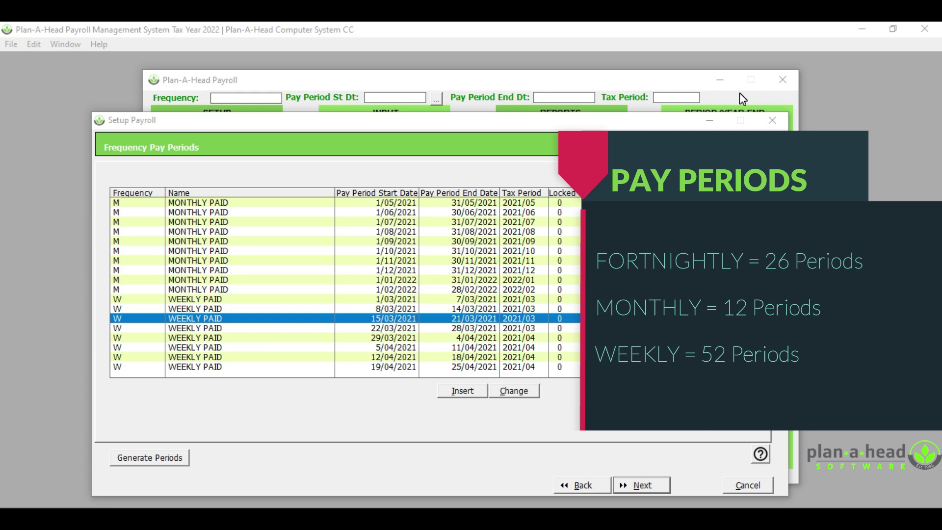
{"action": "left_click", "coordinate": [663, 113]}
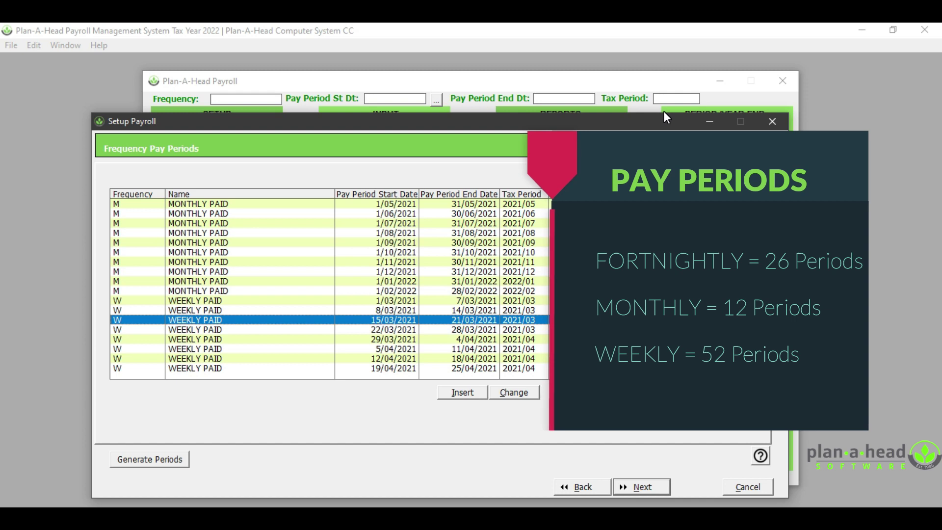
{"action": "key", "text": "Escape"}
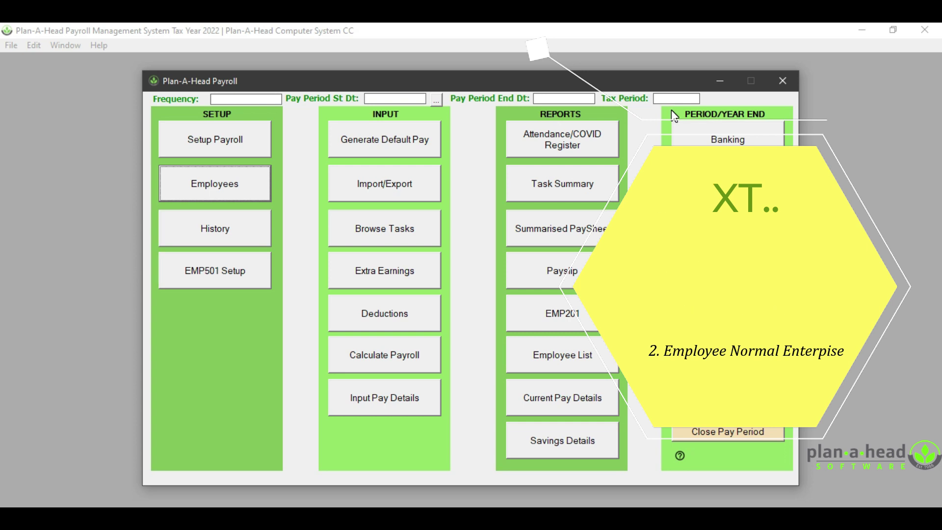
{"action": "left_click", "coordinate": [249, 189]}
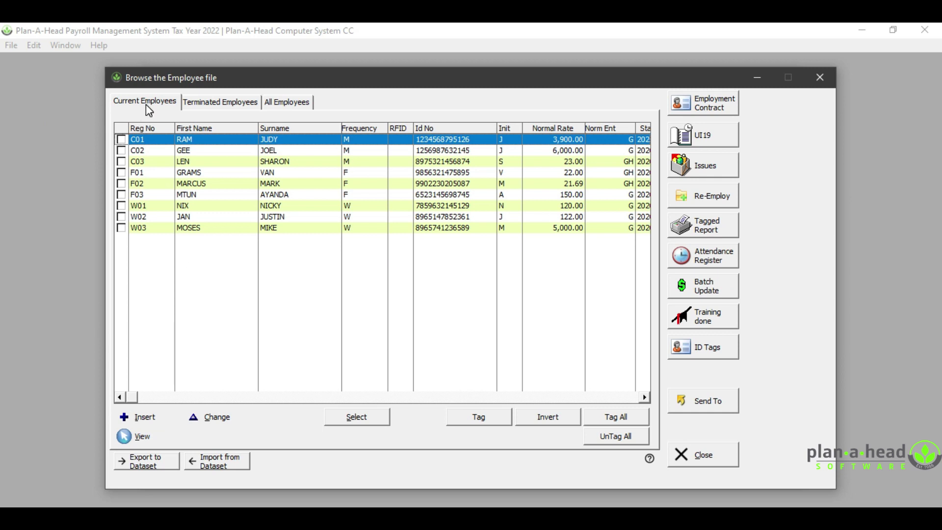
Look through the lists of terminated employees and all employees, and return to the current employees.
{"action": "left_click", "coordinate": [207, 104]}
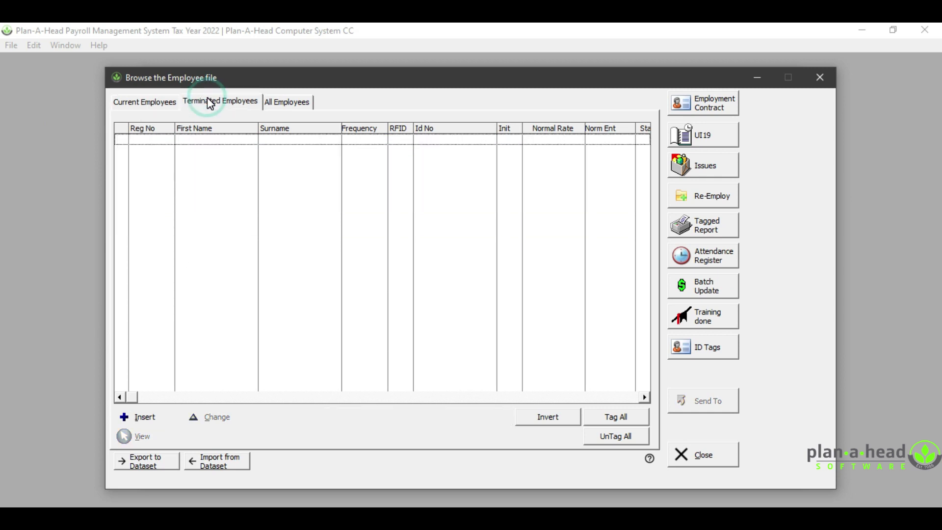
{"action": "left_click", "coordinate": [279, 104]}
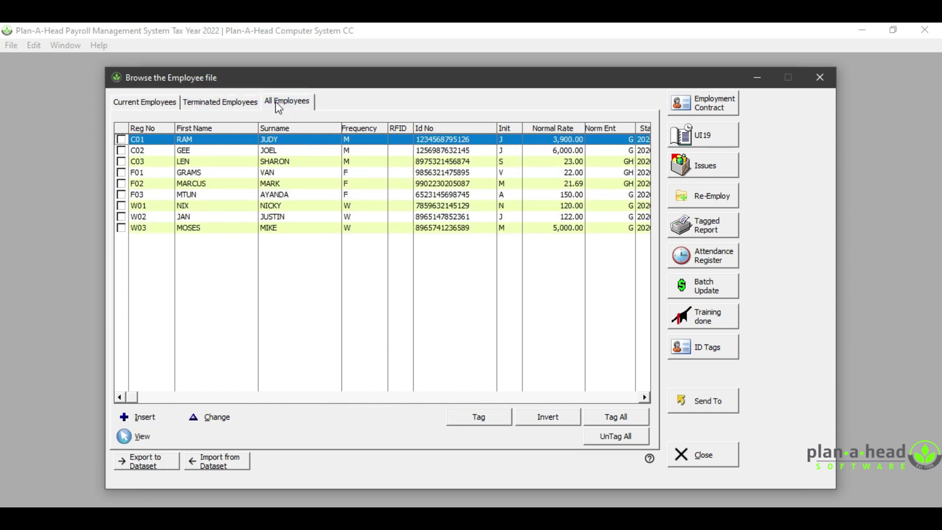
{"action": "left_click", "coordinate": [159, 104]}
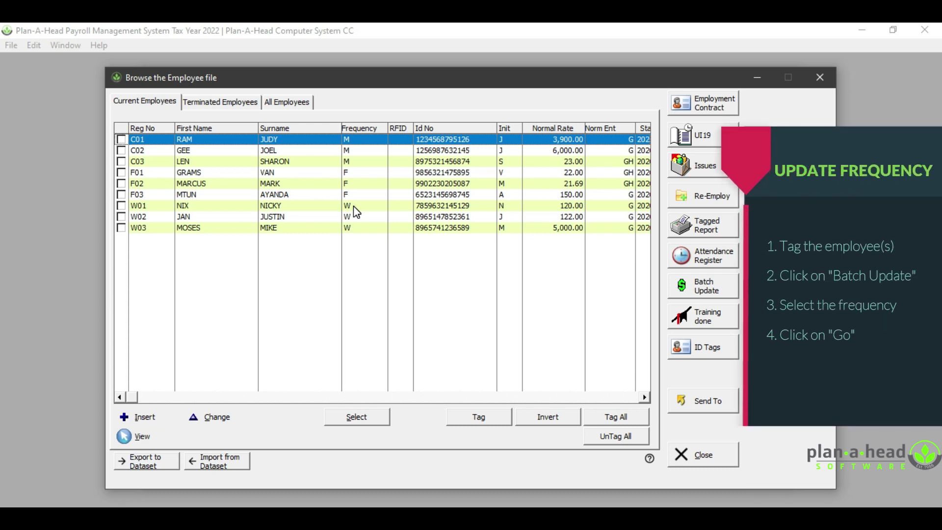
Tag all current employees and open the batch update for them.
{"action": "left_click", "coordinate": [121, 139]}
{"action": "left_click", "coordinate": [121, 150]}
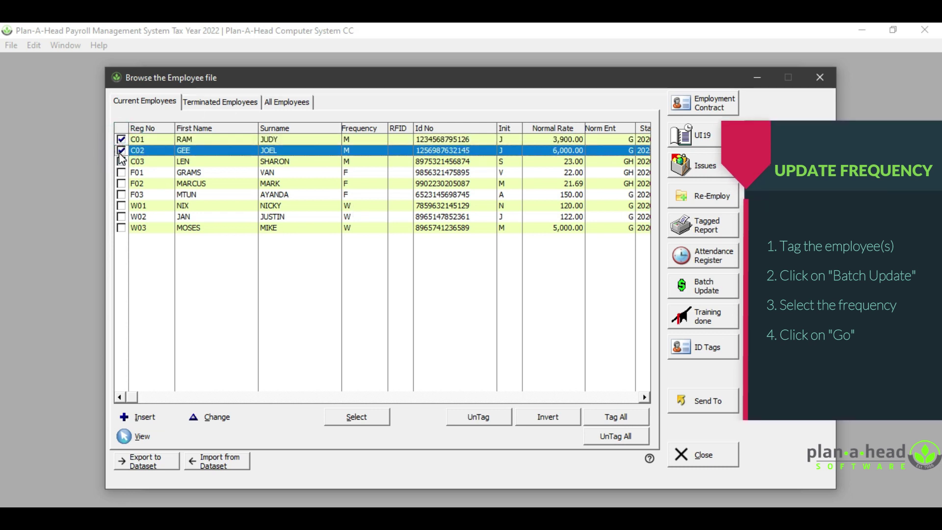
{"action": "left_click", "coordinate": [622, 418]}
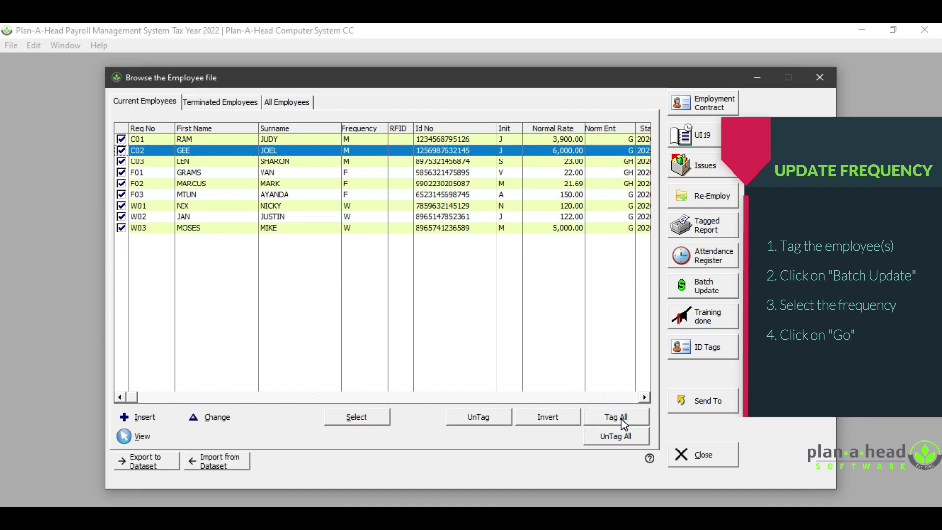
{"action": "left_click", "coordinate": [704, 287]}
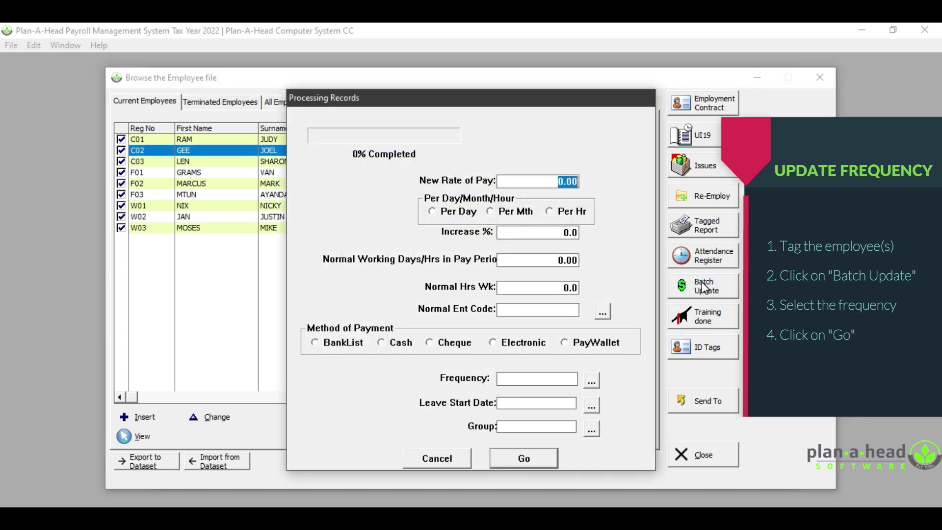
Open the frequency choices in the batch update and close the employee file.
{"action": "left_click", "coordinate": [591, 382]}
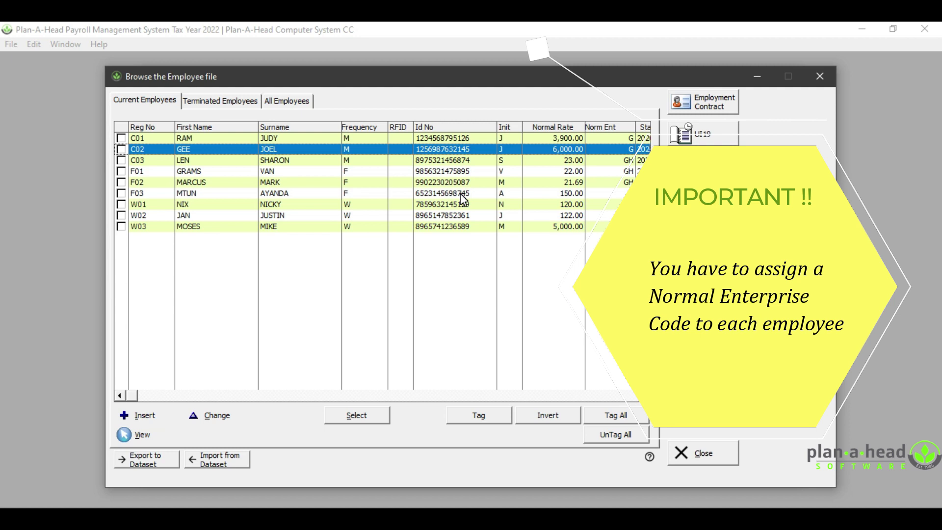
{"action": "key", "text": "Down"}
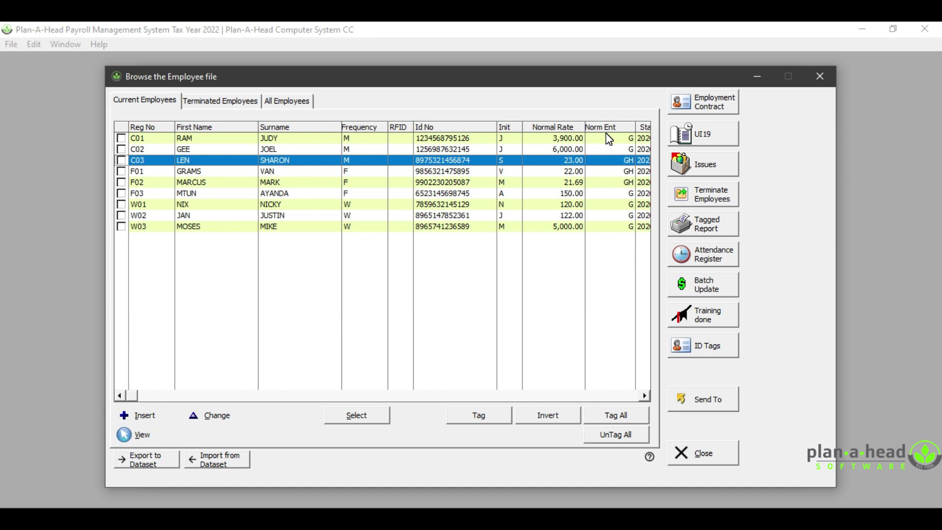
{"action": "left_click", "coordinate": [814, 78]}
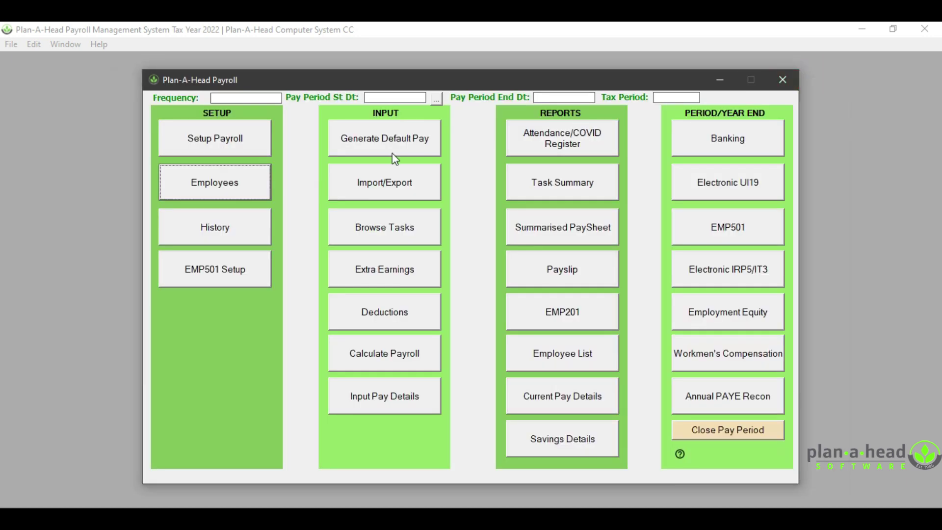
Open the payroll setup, advance to the Enterprises page to review the enterprise codes, and close the setup.
{"action": "left_click", "coordinate": [193, 145]}
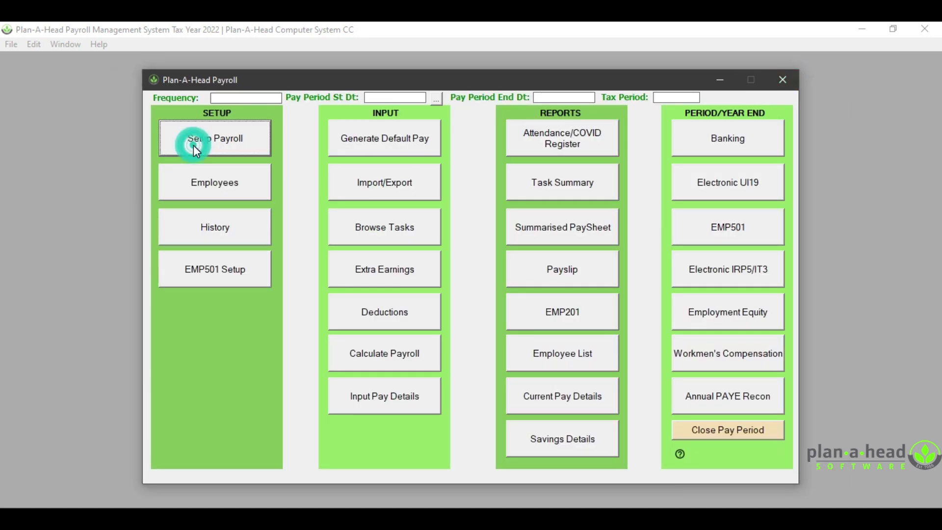
{"action": "left_click", "coordinate": [657, 503]}
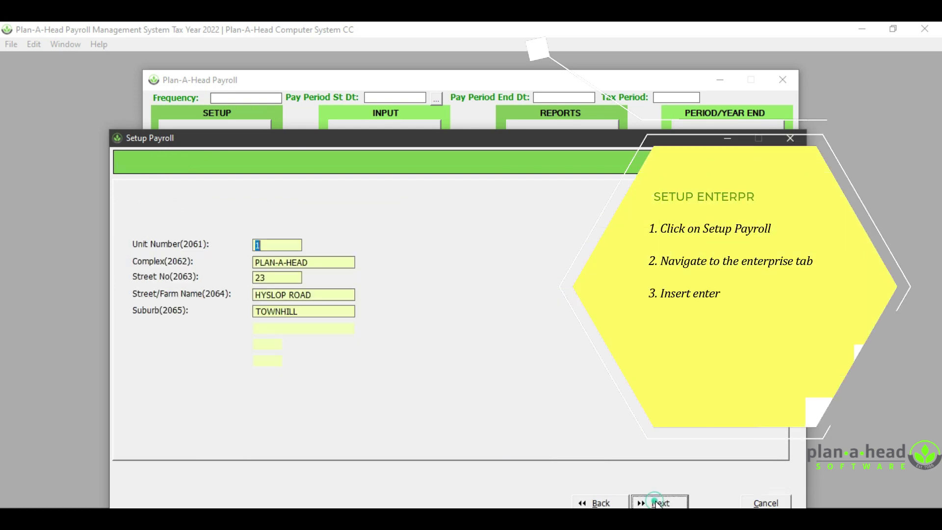
{"action": "left_click", "coordinate": [657, 502]}
{"action": "left_click", "coordinate": [657, 502]}
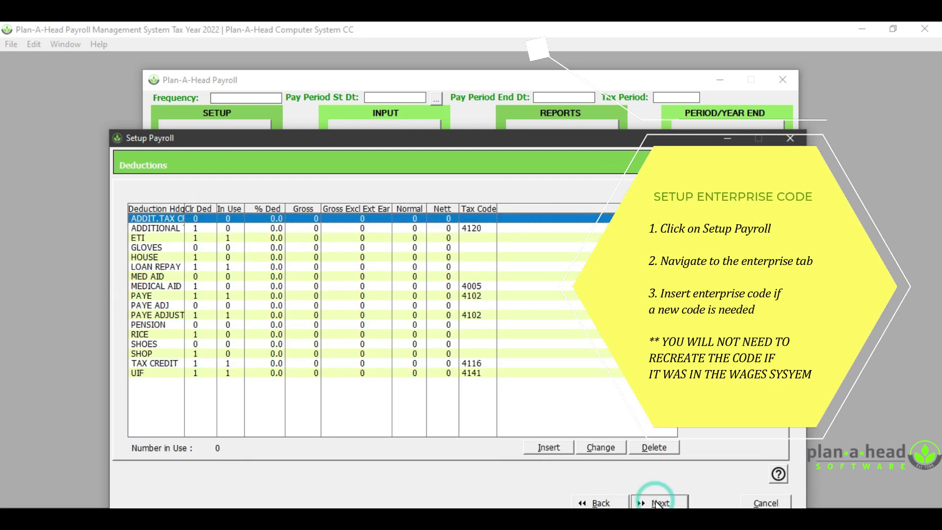
{"action": "left_click", "coordinate": [655, 503]}
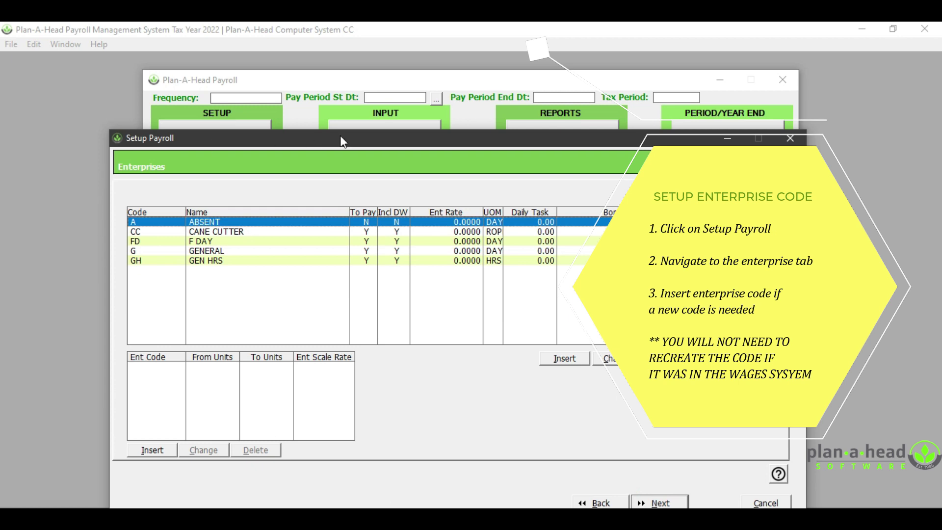
{"action": "left_click_drag", "start_coordinate": [351, 145], "coordinate": [359, 99]}
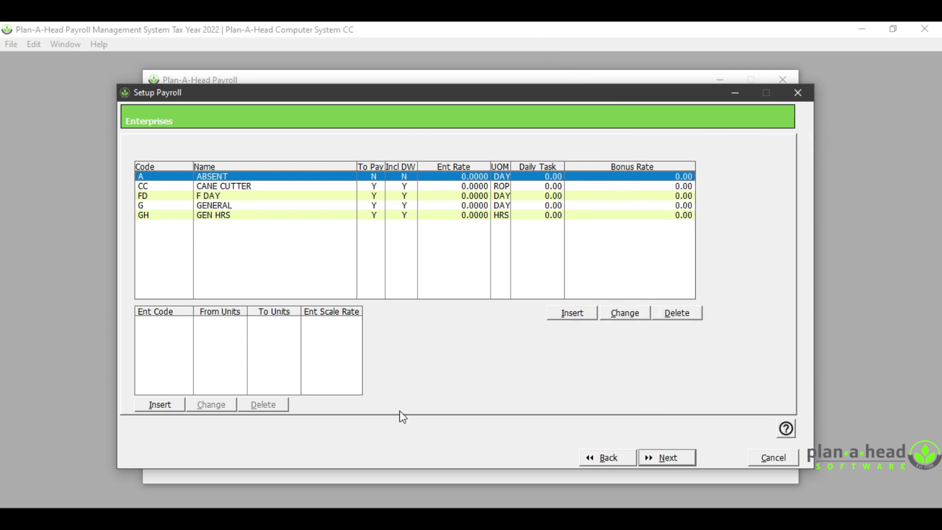
{"action": "left_click", "coordinate": [798, 93]}
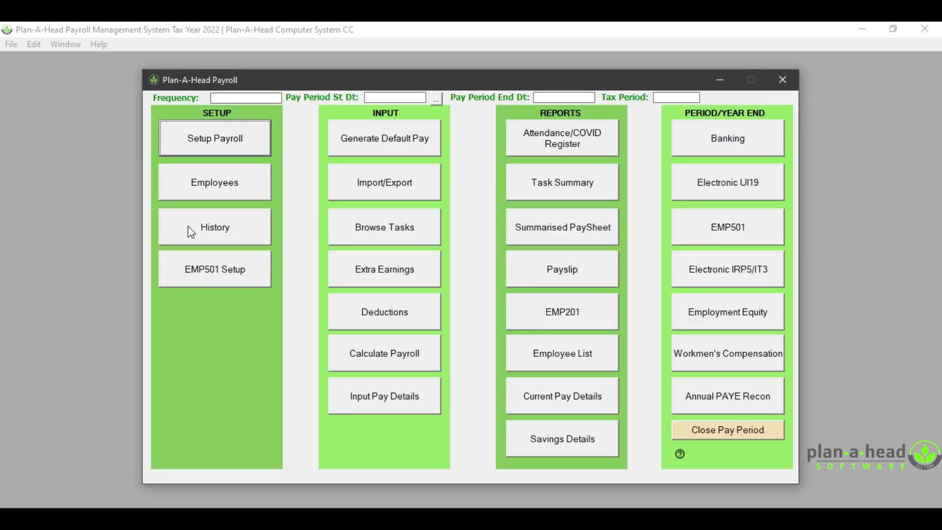
Open the employee file and tag the three monthly employees and the first two fortnightly employees.
{"action": "left_click", "coordinate": [206, 186]}
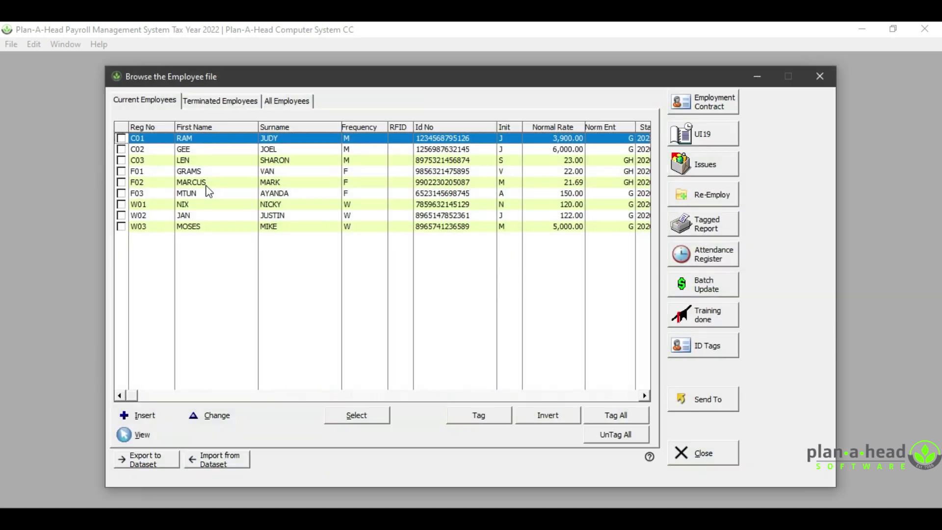
{"action": "left_click", "coordinate": [122, 139]}
{"action": "left_click", "coordinate": [122, 150]}
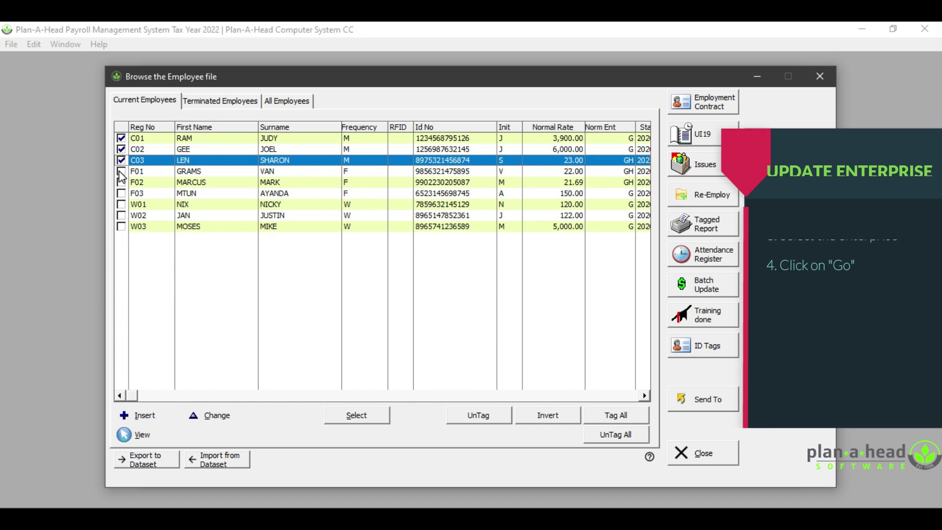
{"action": "left_click", "coordinate": [121, 161]}
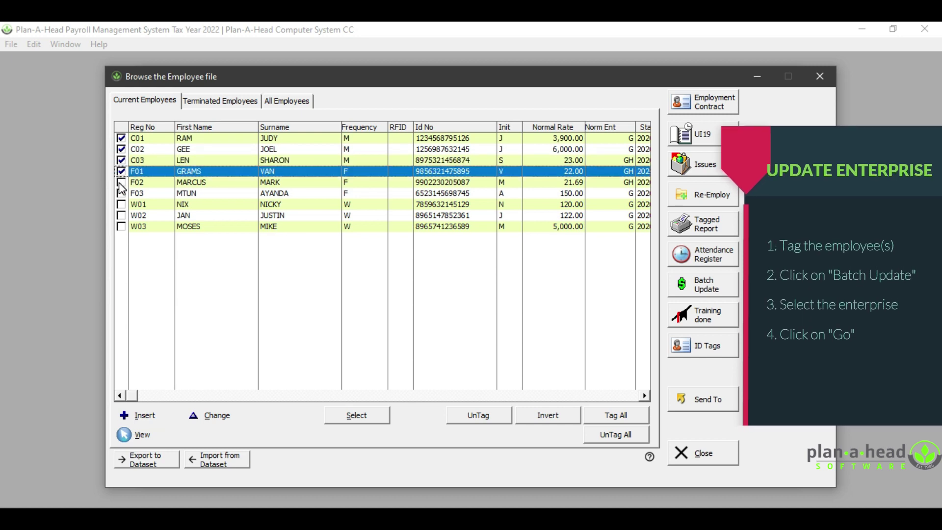
{"action": "left_click", "coordinate": [121, 182]}
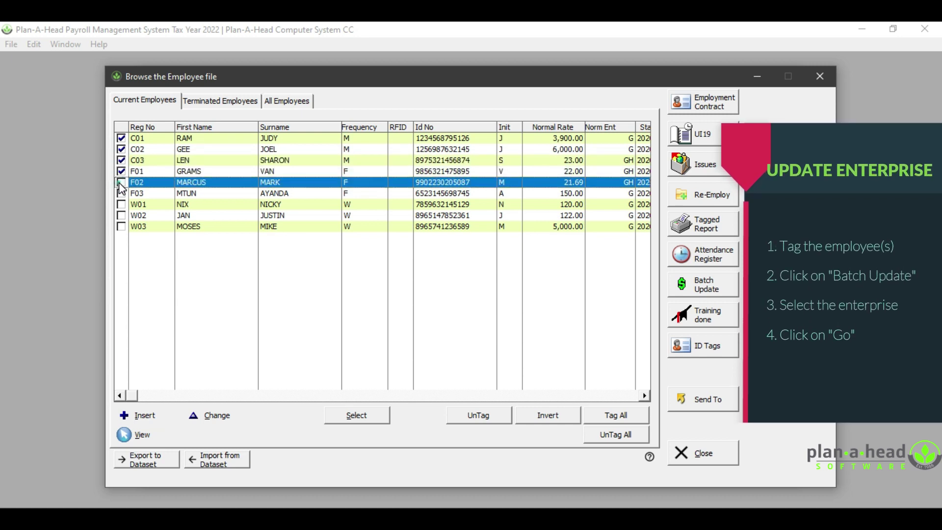
Open the batch update for the tagged employees and choose G (GENERAL) as the normal enterprise code.
{"action": "left_click", "coordinate": [725, 294]}
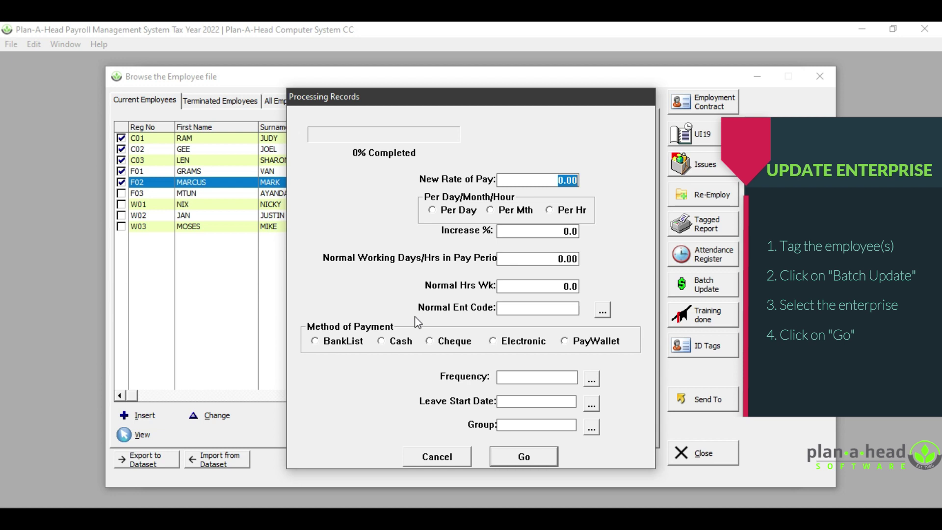
{"action": "left_click", "coordinate": [604, 312]}
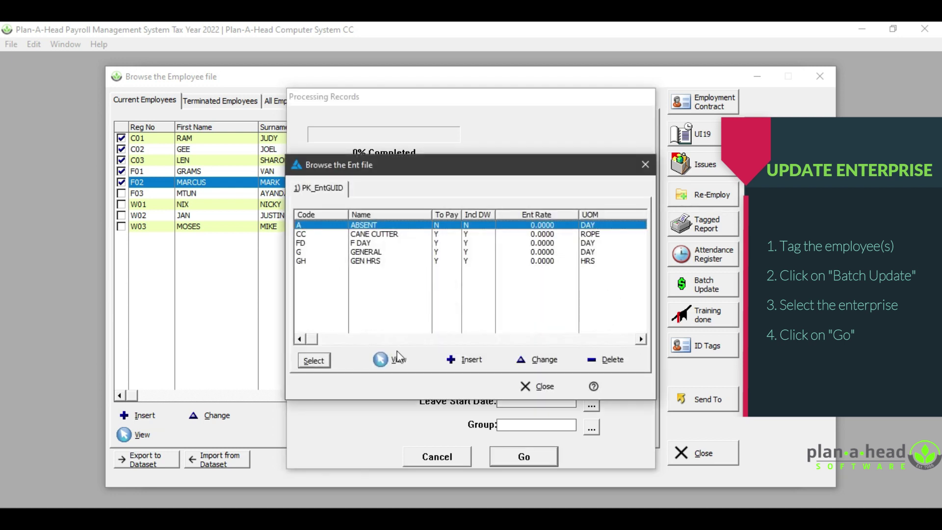
{"action": "left_click", "coordinate": [366, 250]}
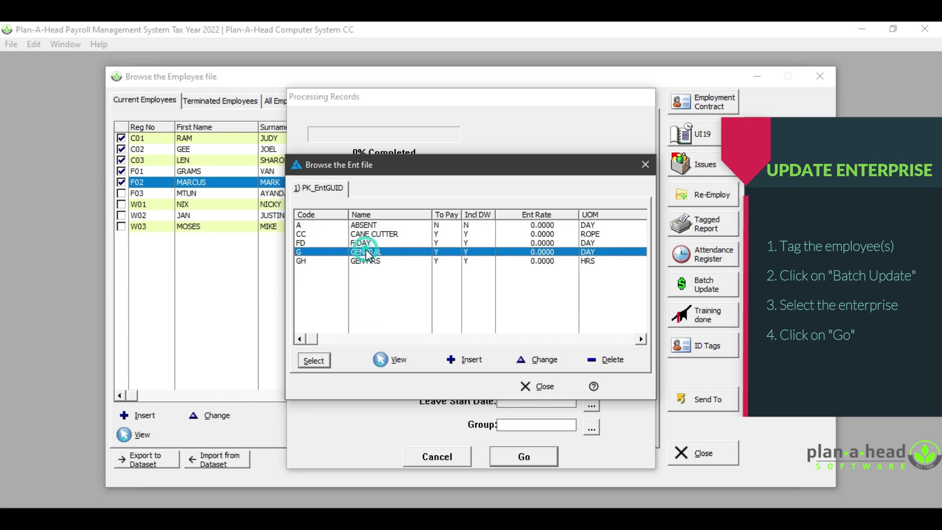
{"action": "left_click", "coordinate": [325, 362]}
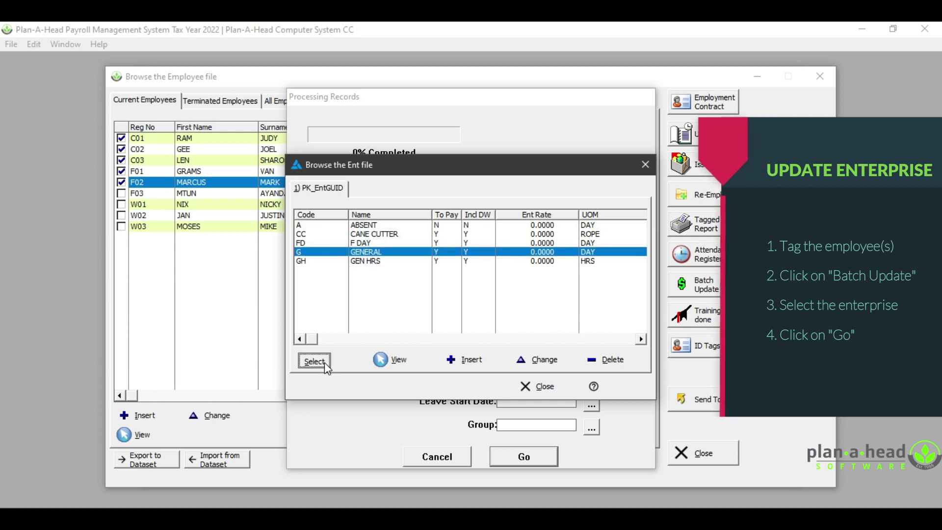
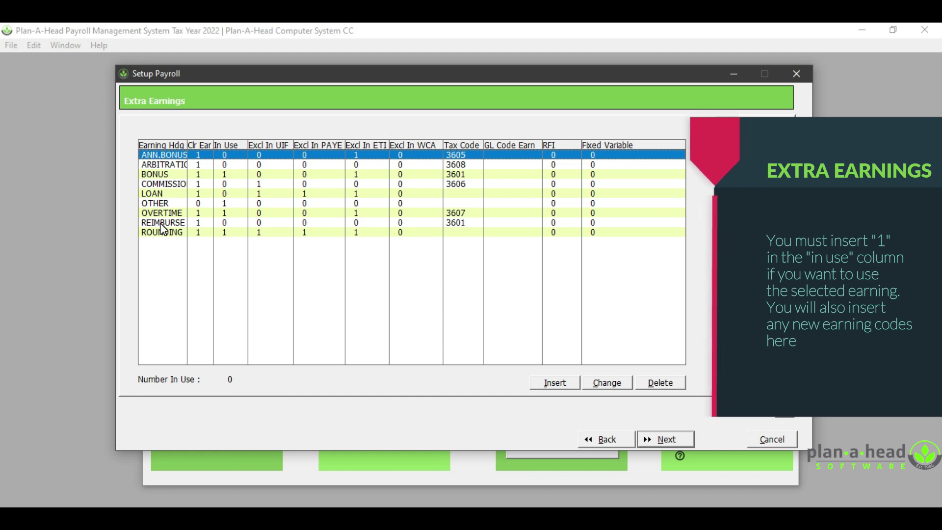
Set the In Use value of the REIMBURSE extra earning to 1.
{"action": "left_click", "coordinate": [231, 222]}
{"action": "left_click", "coordinate": [230, 222]}
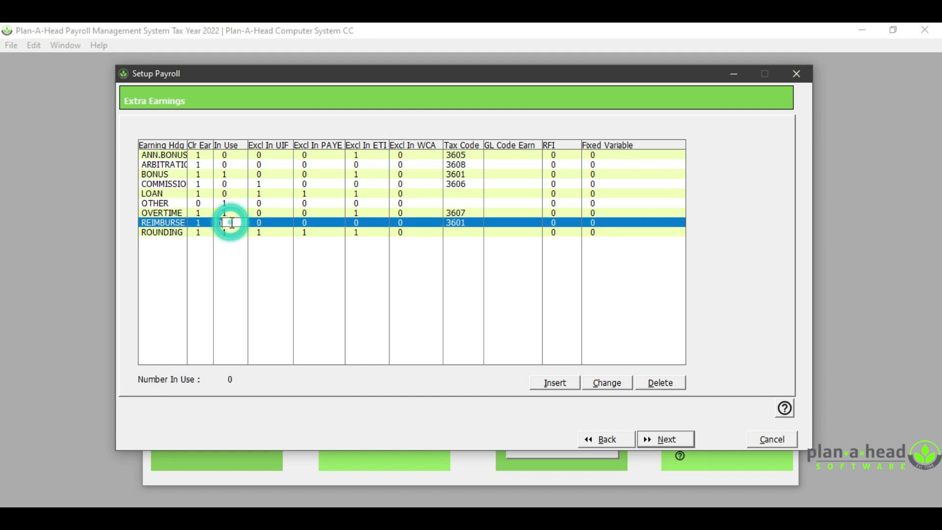
{"action": "type", "text": "1"}
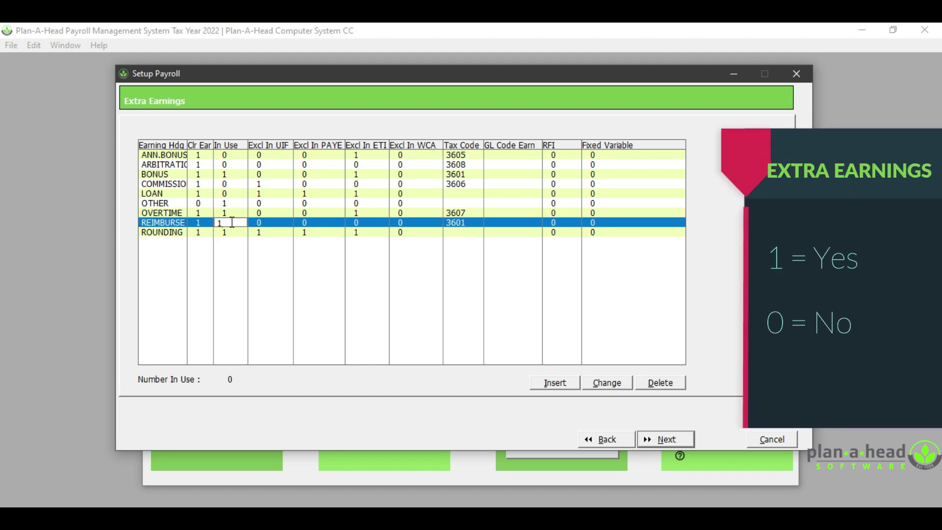
{"action": "key", "text": "Return"}
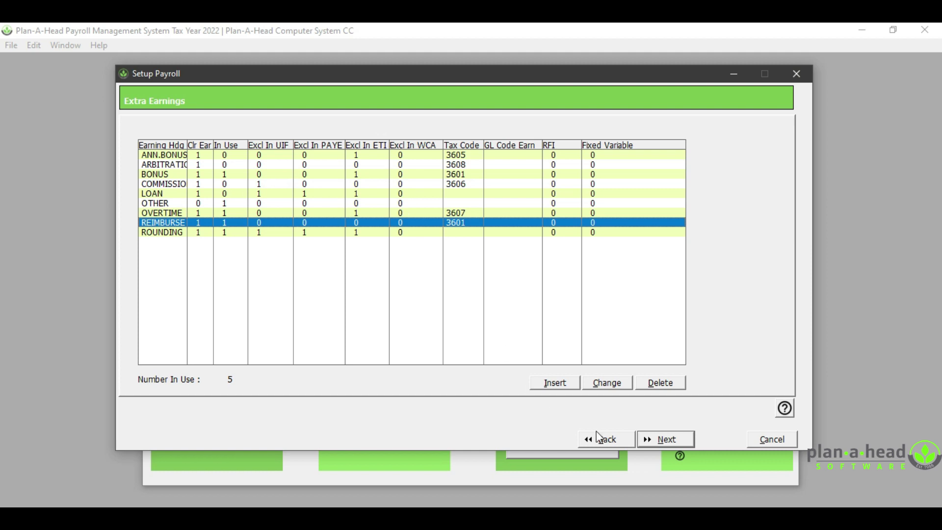
Go to the Deductions page of the payroll setup and check the In Use values of ETI, PAYE, PAYE ADJUST and UIF.
{"action": "left_click", "coordinate": [668, 443]}
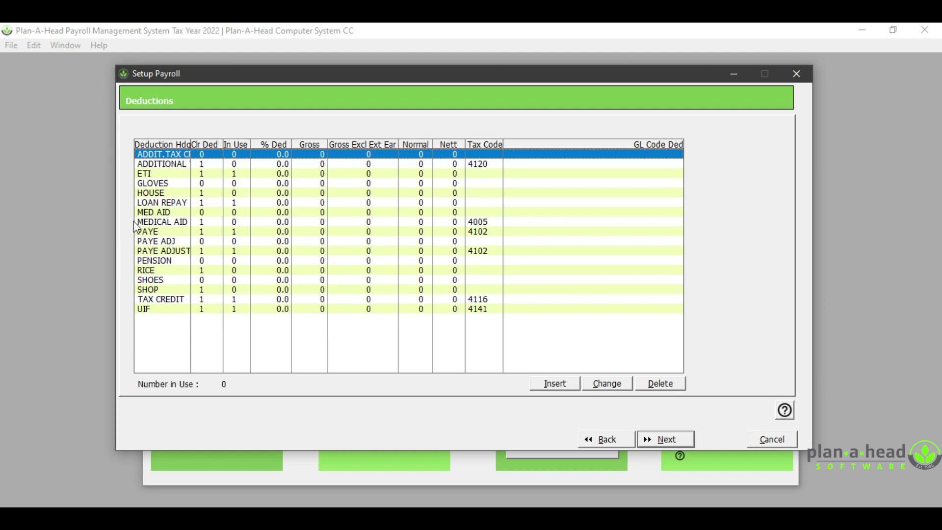
{"action": "left_click", "coordinate": [235, 176]}
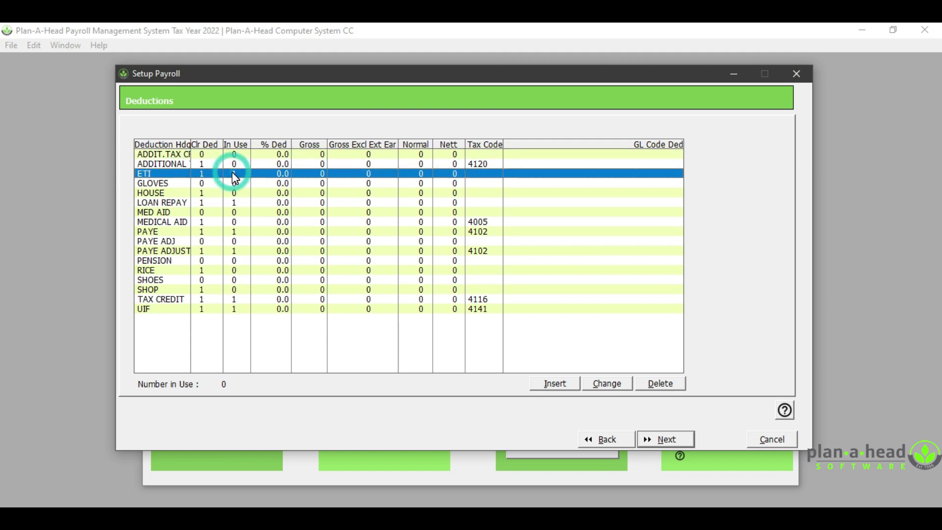
{"action": "left_click", "coordinate": [236, 236]}
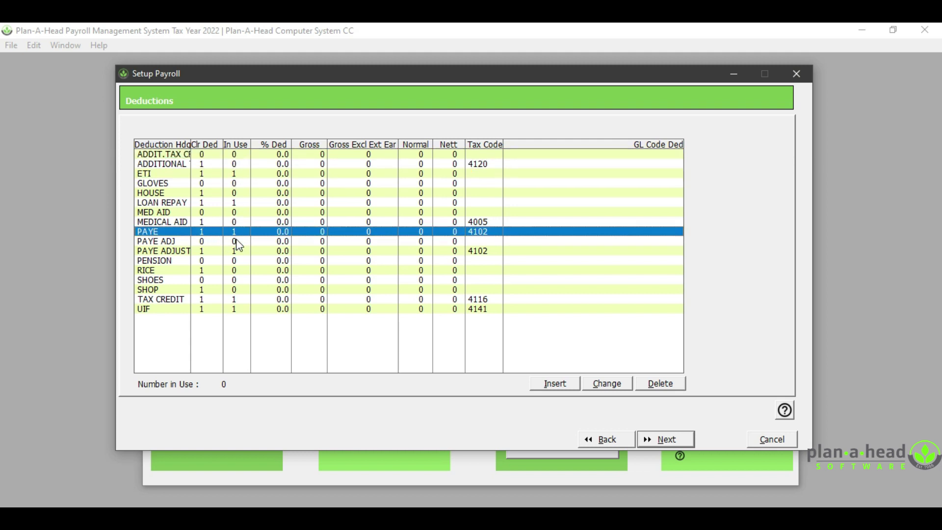
{"action": "left_click", "coordinate": [238, 249]}
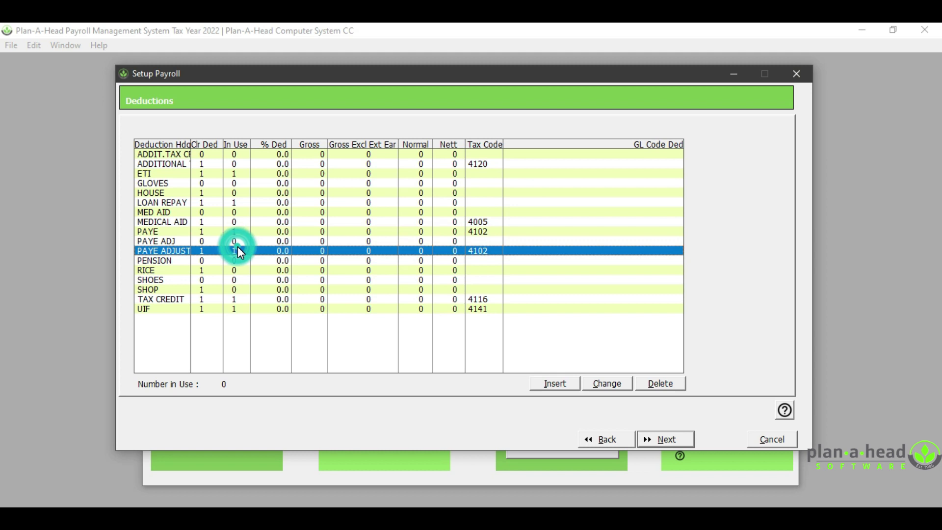
{"action": "left_click", "coordinate": [236, 308]}
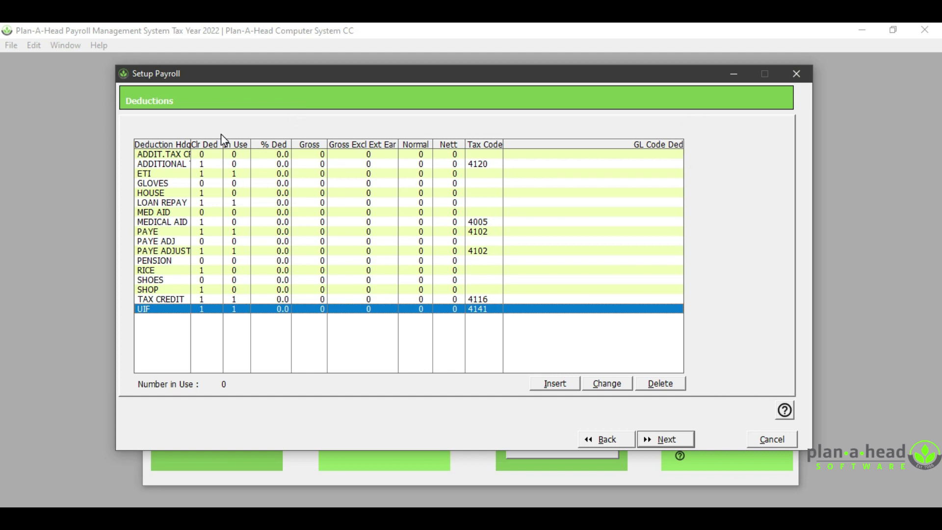
Set the In Use value of the HOUSE deduction to 1.
{"action": "left_click", "coordinate": [236, 192]}
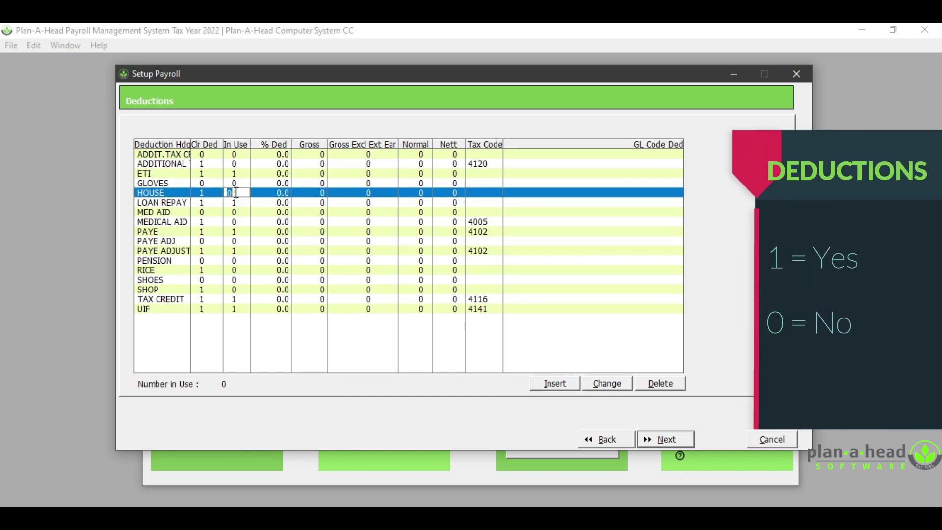
{"action": "type", "text": "1"}
{"action": "key", "text": "Return"}
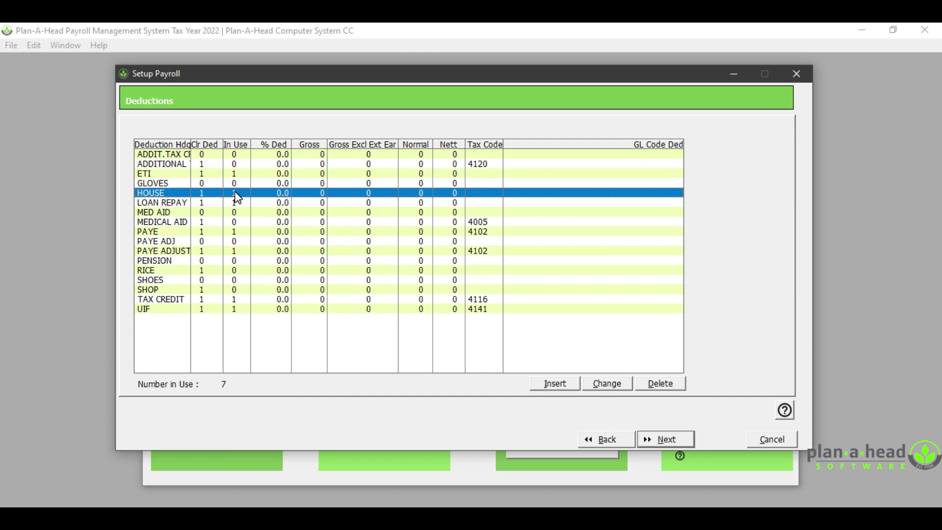
Go to the Fringe Benefits page and set the In Use value of PENSION FUND to 1.
{"action": "key", "text": "alt+n"}
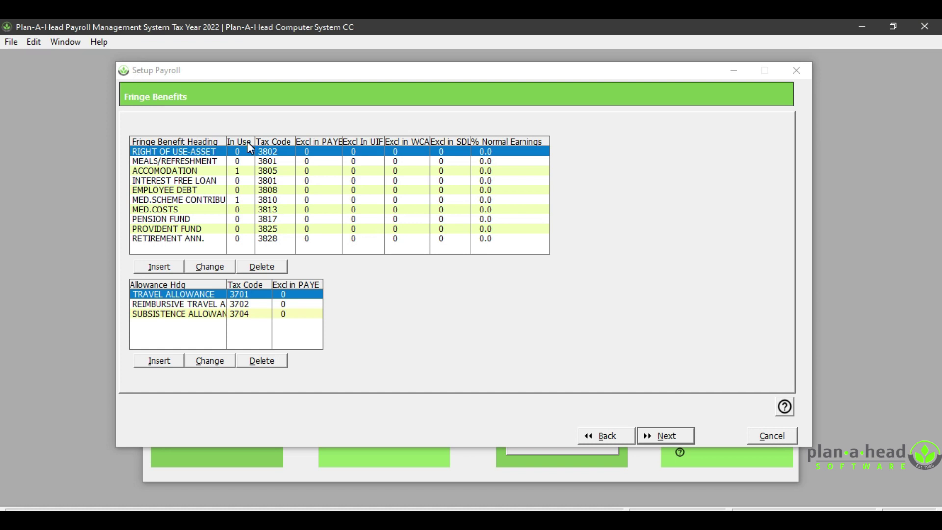
{"action": "left_click", "coordinate": [241, 221]}
{"action": "left_click", "coordinate": [241, 220]}
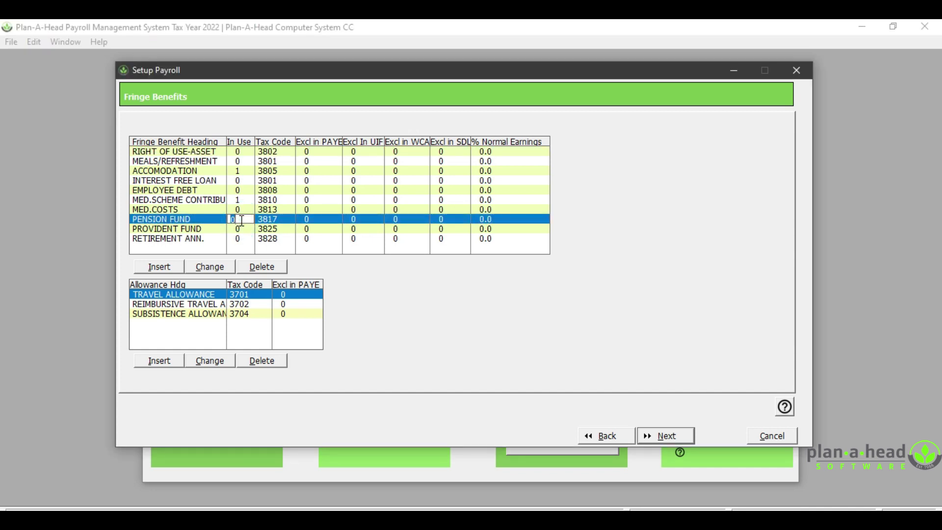
{"action": "type", "text": "1"}
{"action": "key", "text": "Return"}
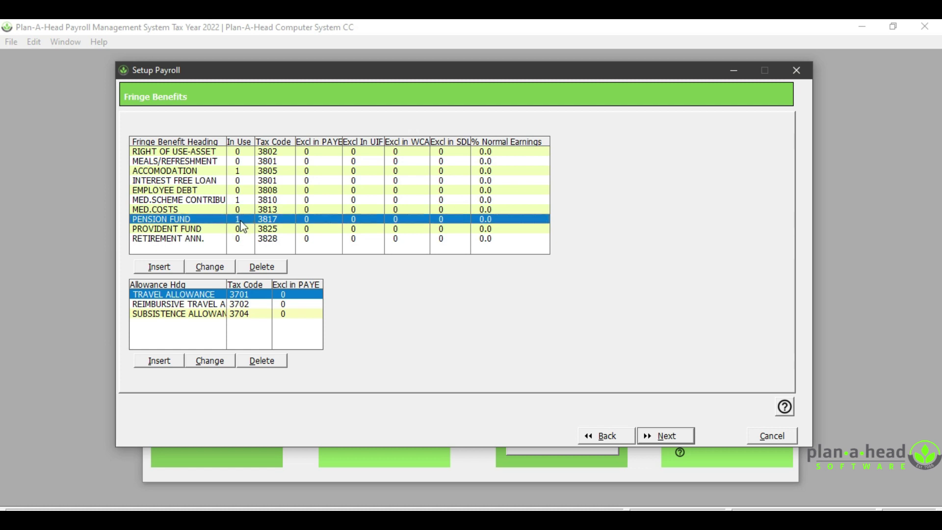
{"action": "left_click", "coordinate": [242, 230]}
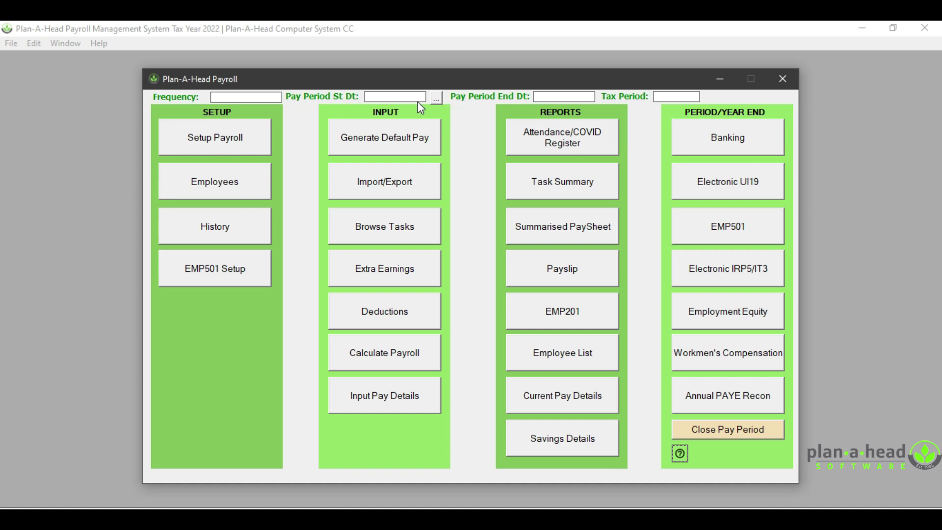
Select the unlocked MONTHLY PAID pay period from 1/06/2021 to 30/06/2021, tax period 2021/06.
{"action": "left_click", "coordinate": [441, 98]}
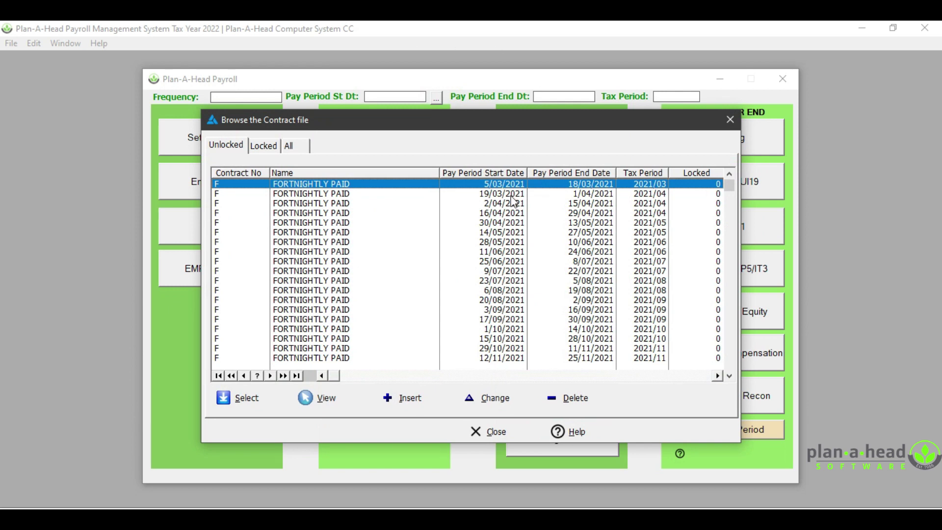
{"action": "left_click", "coordinate": [305, 284]}
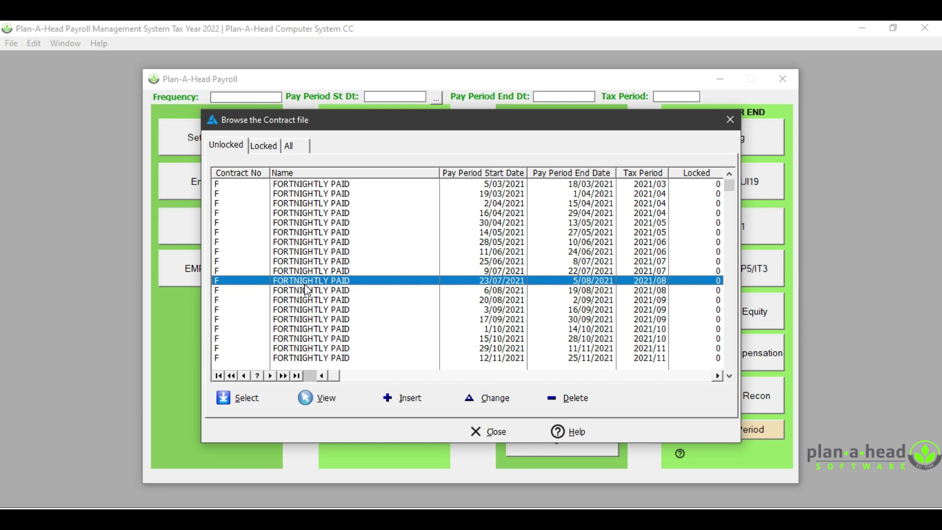
{"action": "scroll", "coordinate": [304, 284], "scroll_direction": "down", "scroll_amount": 5}
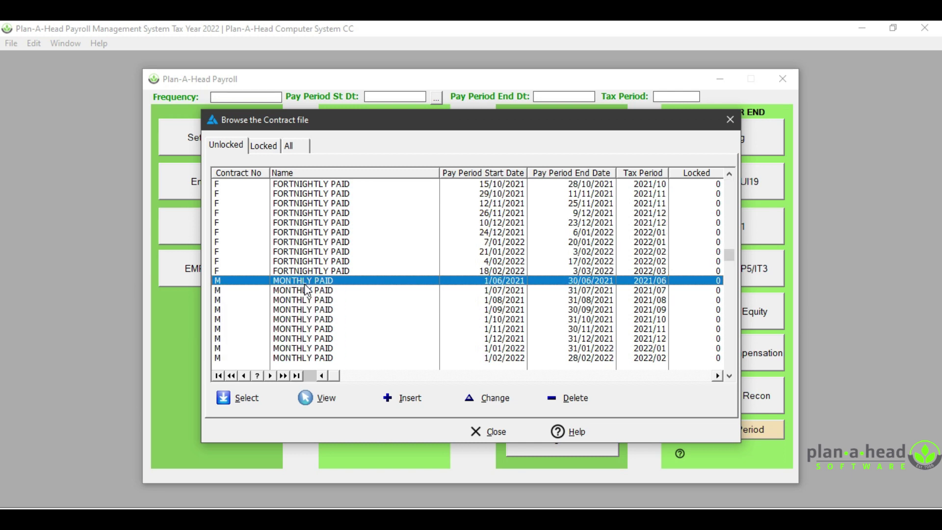
{"action": "left_click", "coordinate": [256, 397]}
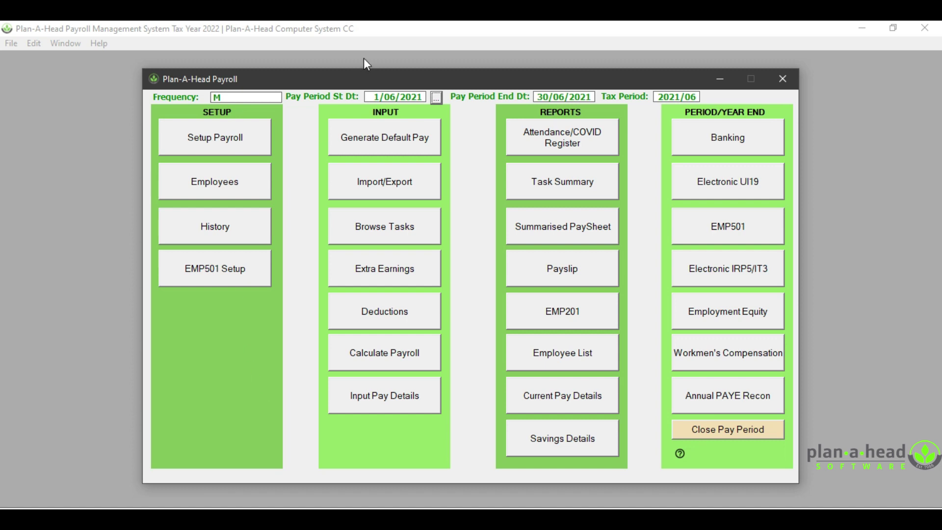
{"action": "key", "text": "Tab"}
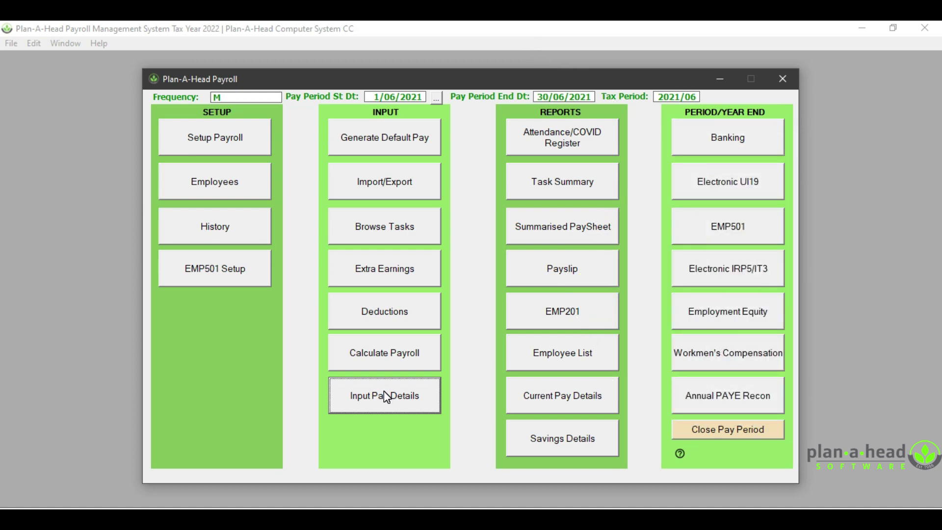
Examine the Generate Default Pay options for the selected monthly period and close them without generating any pay.
{"action": "left_click", "coordinate": [381, 141]}
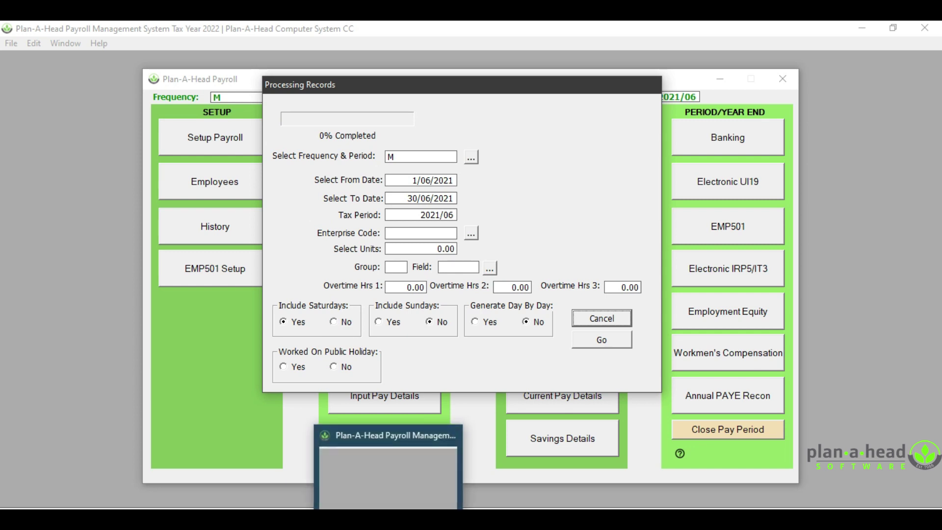
{"action": "mouse_move", "coordinate": [287, 518]}
{"action": "left_click", "coordinate": [286, 469]}
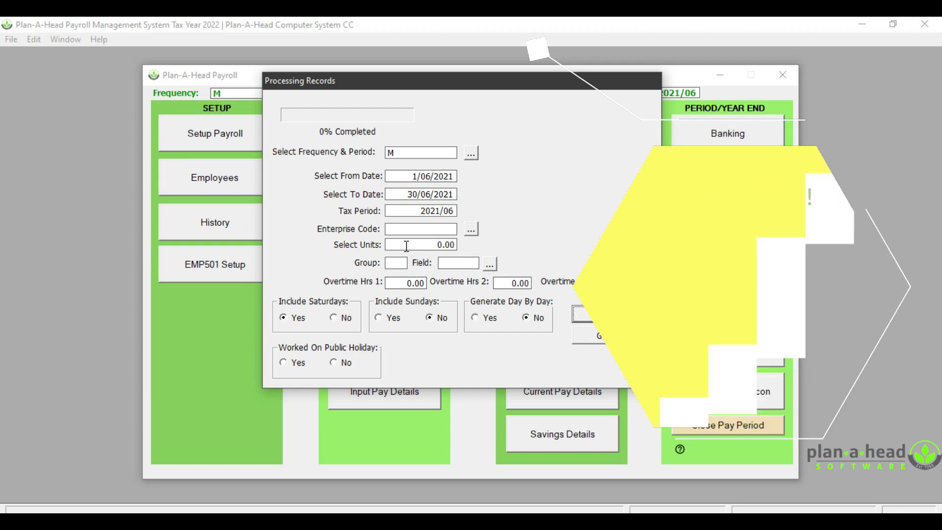
{"action": "key", "text": "Escape"}
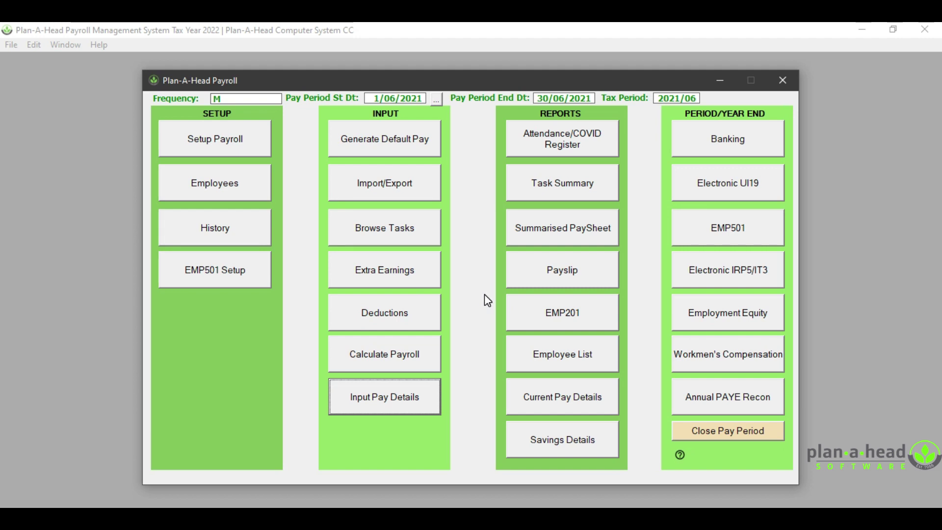
In the Extra Earnings input, set the second listed employee's BONUS to 200 and save.
{"action": "left_click", "coordinate": [400, 273]}
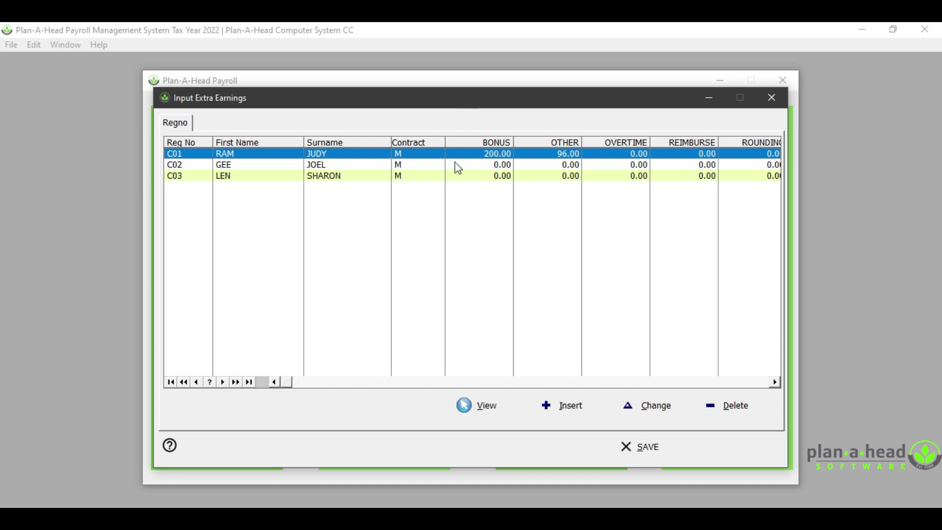
{"action": "left_click", "coordinate": [498, 168]}
{"action": "type", "text": "200"}
{"action": "key", "text": "Return"}
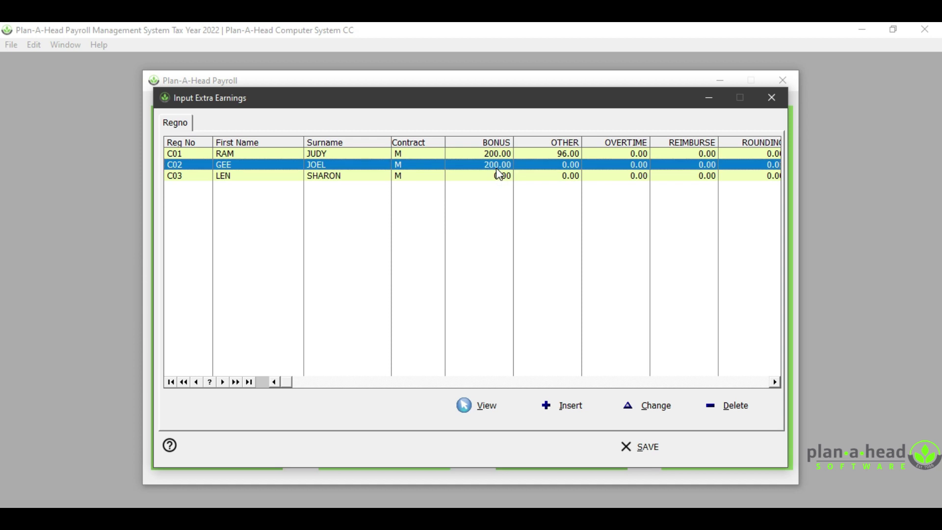
{"action": "left_click", "coordinate": [668, 450]}
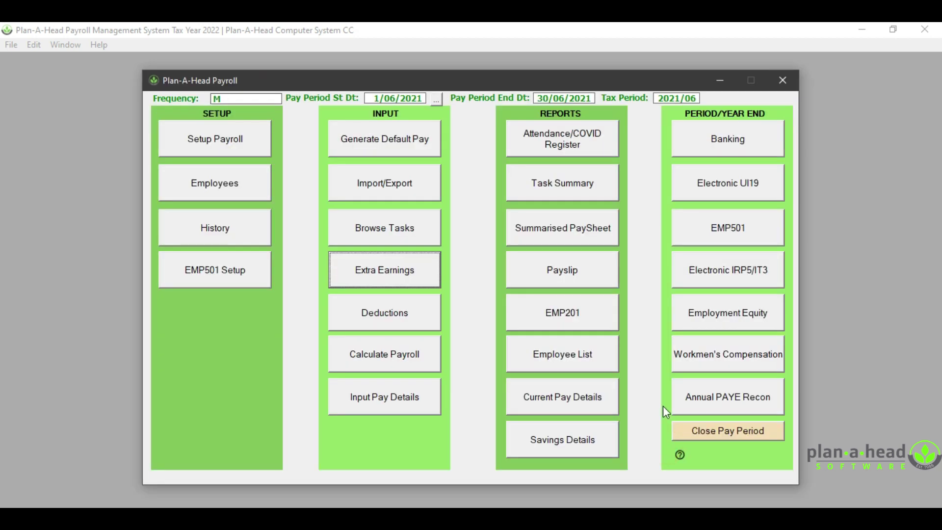
Check and save the employees' amounts in the Deductions input, and calculate the payroll for the selected period.
{"action": "left_click", "coordinate": [381, 314]}
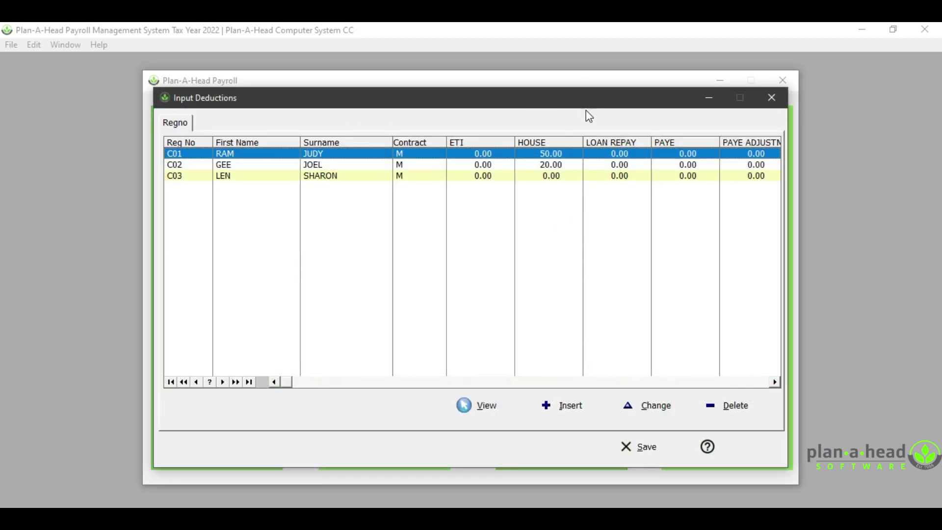
{"action": "left_click", "coordinate": [640, 456]}
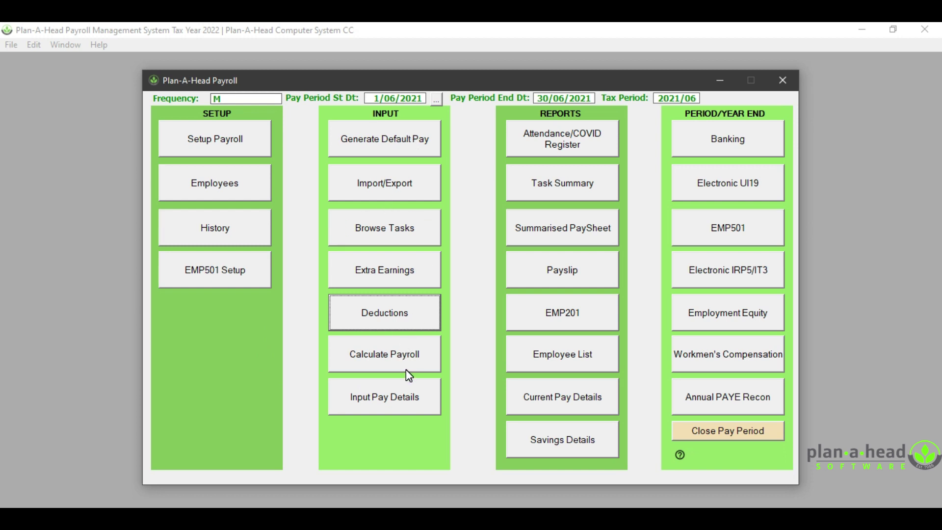
{"action": "left_click", "coordinate": [376, 359]}
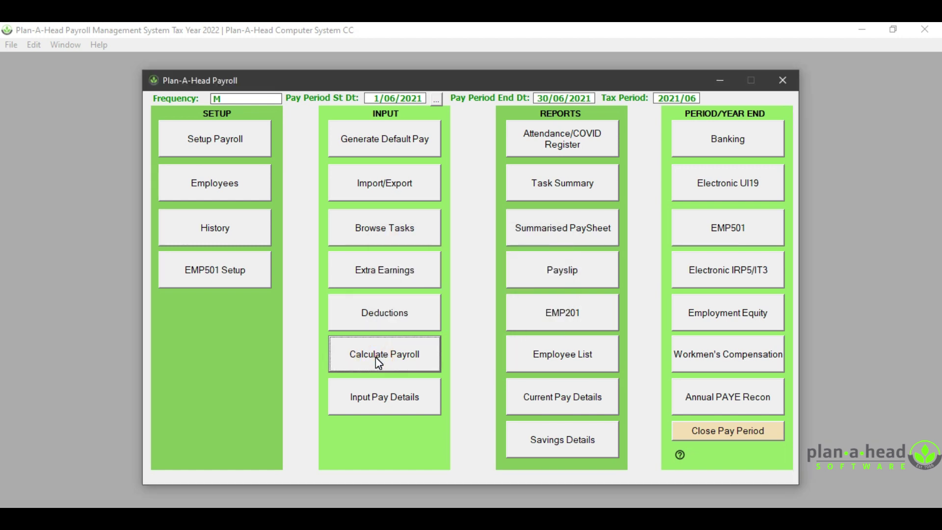
Examine the first listed employee's earnings, deductions and fringe benefits in Input Pay Details, and close the record and list.
{"action": "left_click", "coordinate": [367, 397]}
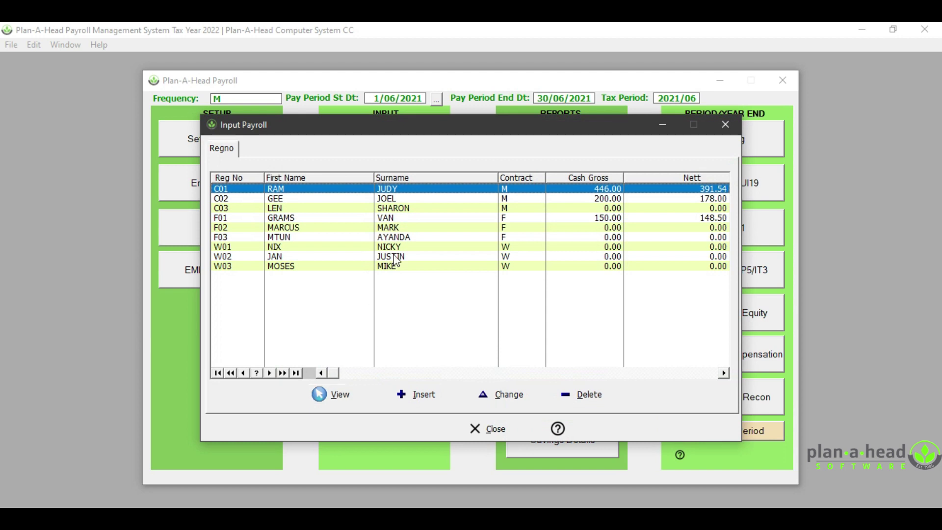
{"action": "double_click", "coordinate": [428, 189]}
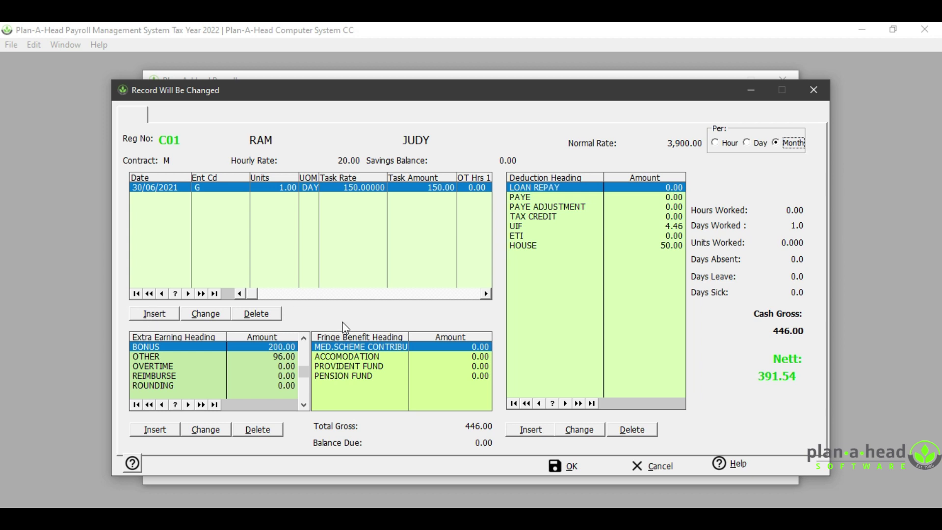
{"action": "left_click", "coordinate": [596, 472]}
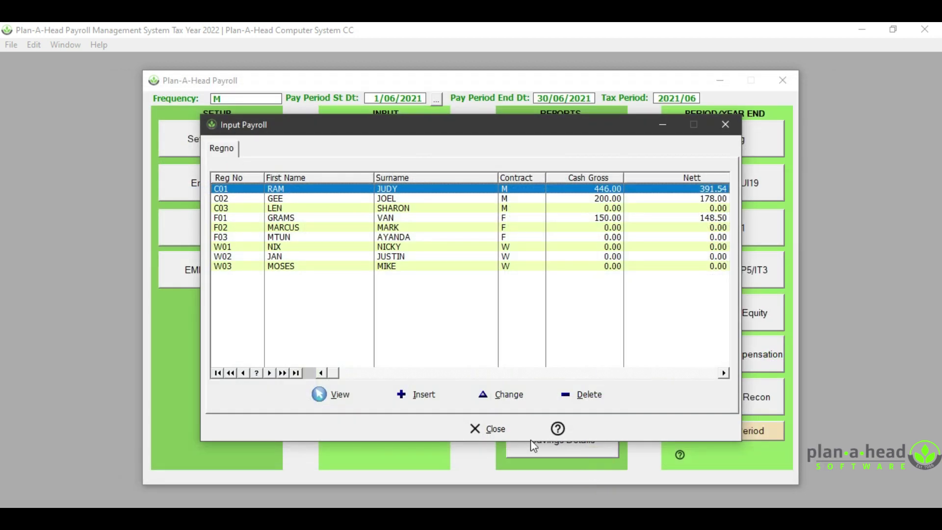
{"action": "left_click", "coordinate": [496, 430]}
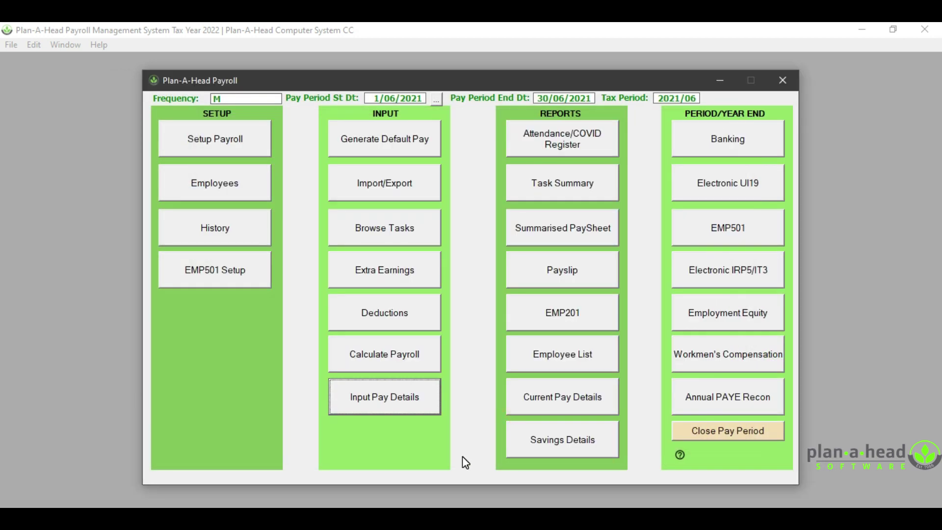